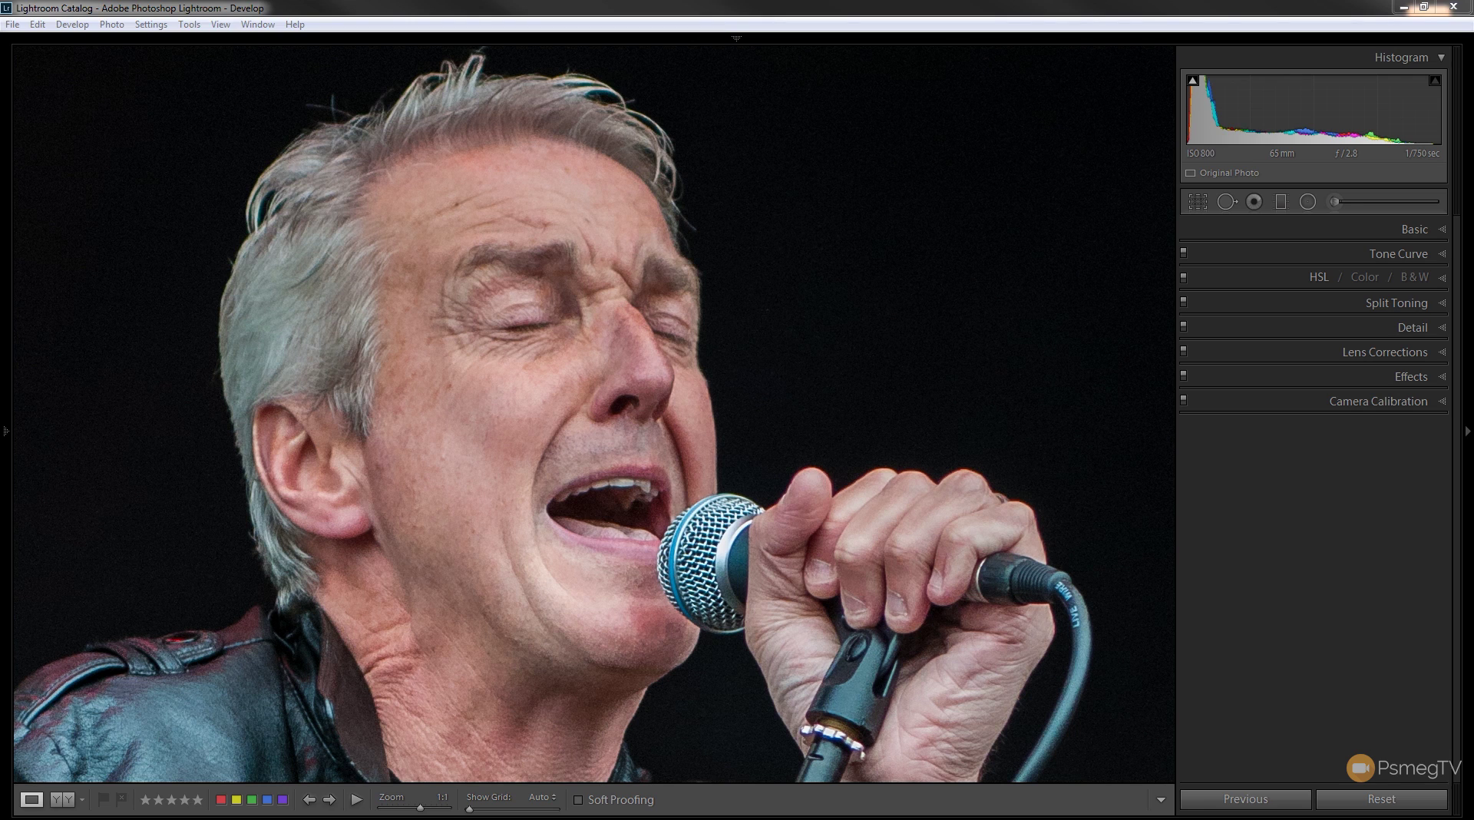
Activate the Adjustment Brush and set brush B's size to 17.
{"action": "left_click", "coordinate": [1335, 203]}
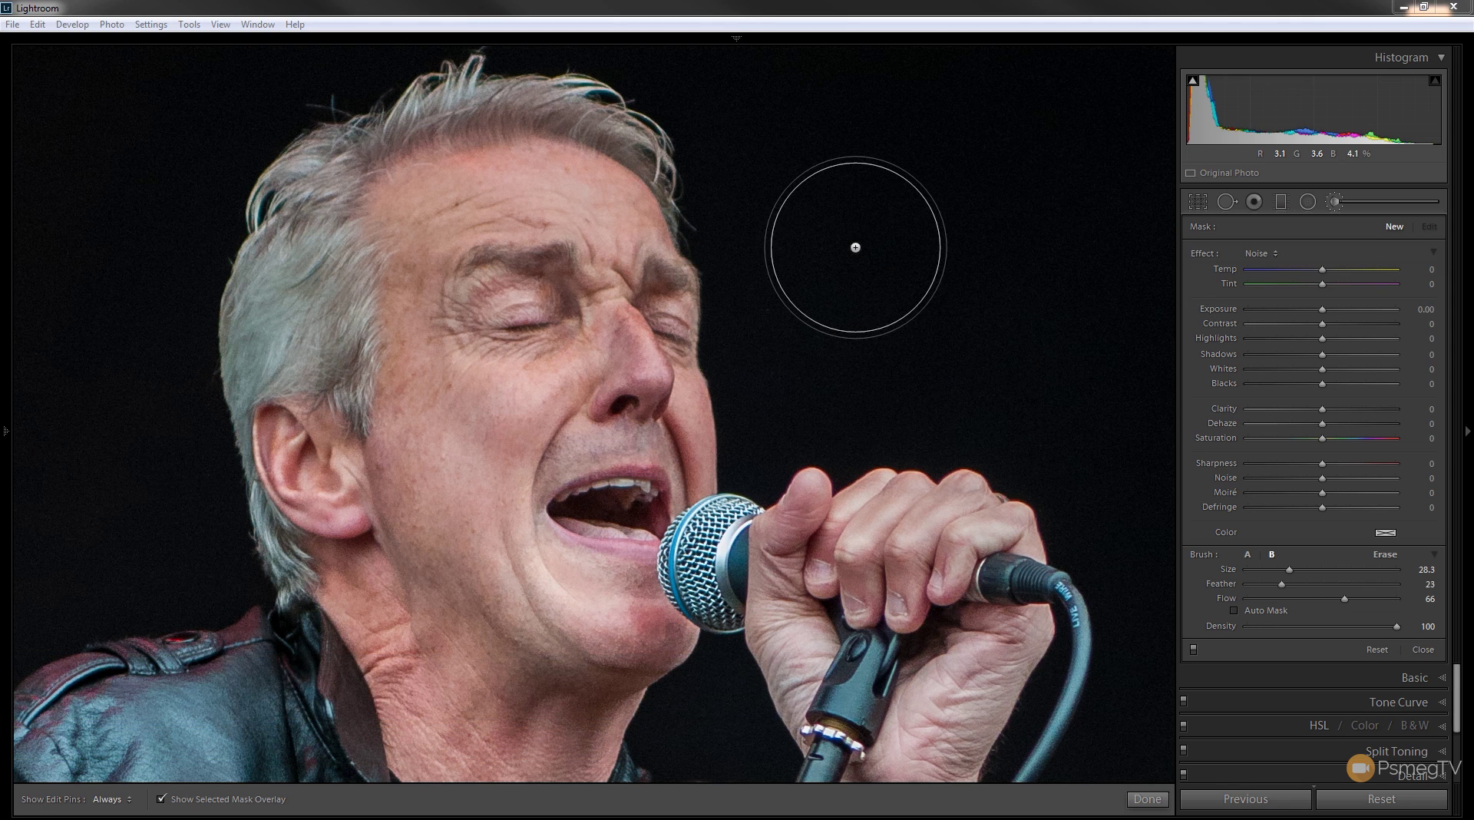
{"action": "scroll", "coordinate": [898, 304], "scroll_direction": "down", "scroll_amount": 2}
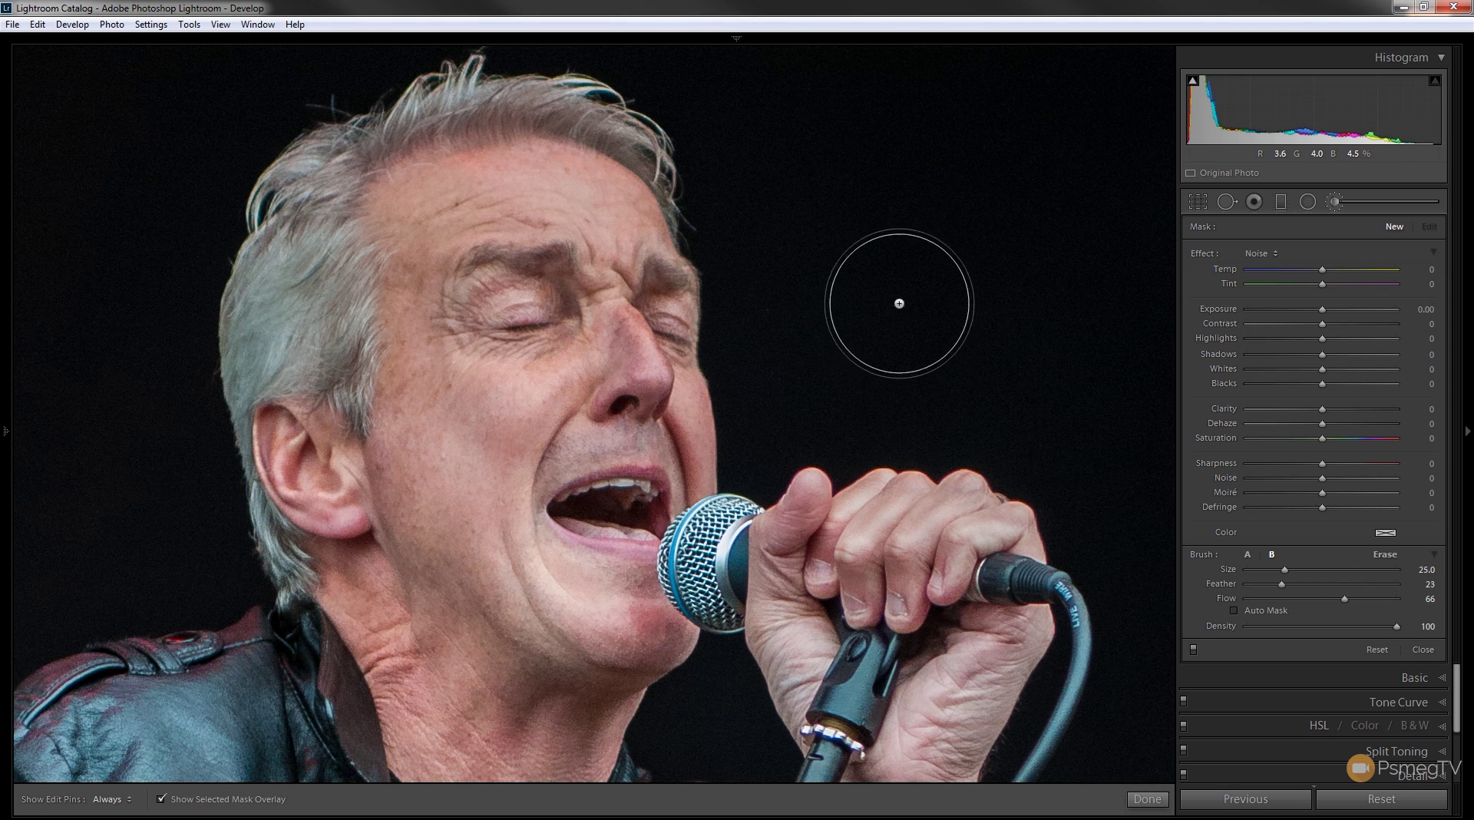
{"action": "scroll", "coordinate": [899, 303], "scroll_direction": "down", "scroll_amount": 2}
{"action": "scroll", "coordinate": [899, 303], "scroll_direction": "down", "scroll_amount": 1}
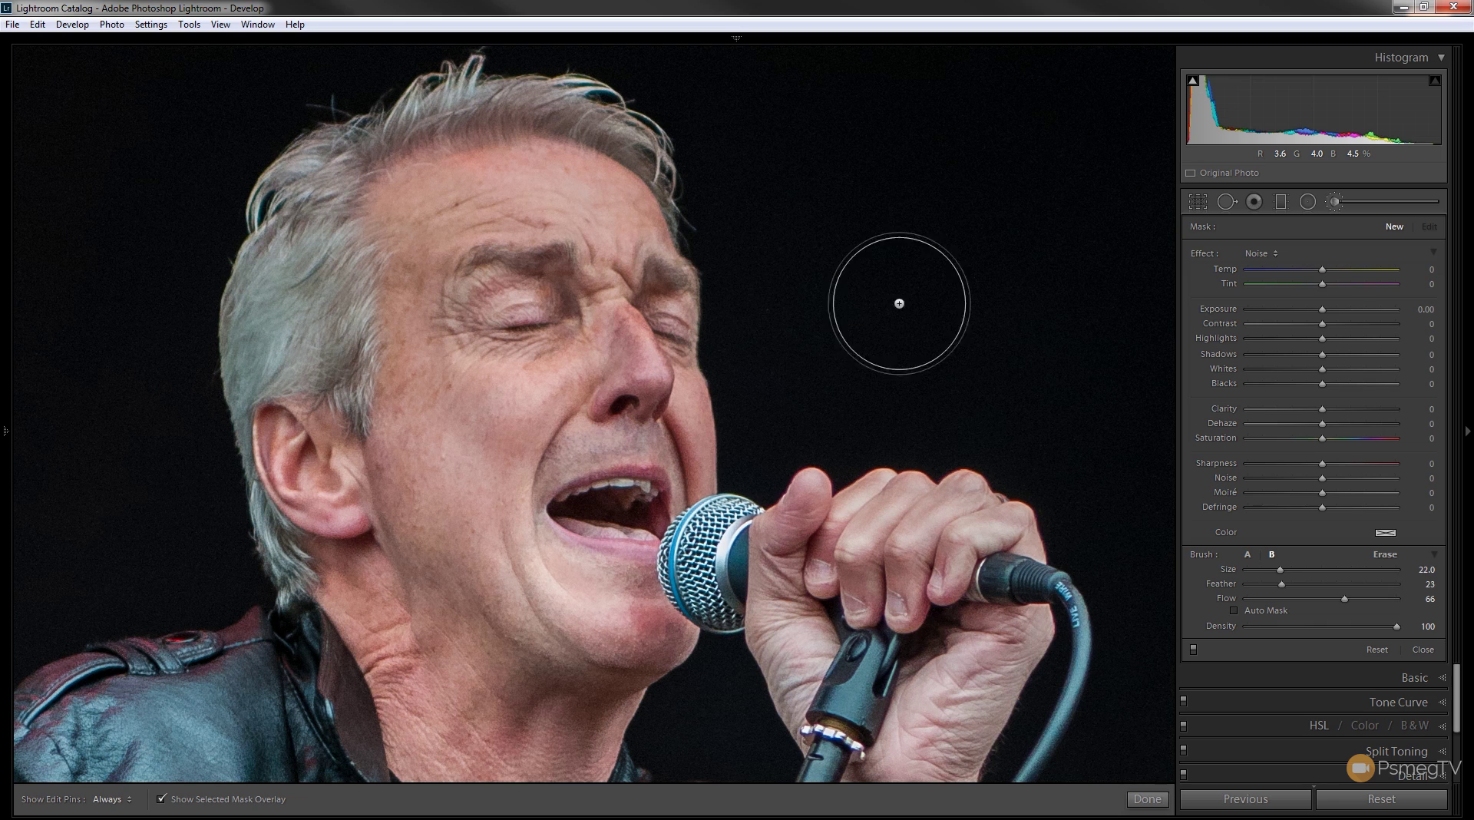
{"action": "scroll", "coordinate": [899, 303], "scroll_direction": "up", "scroll_amount": 8}
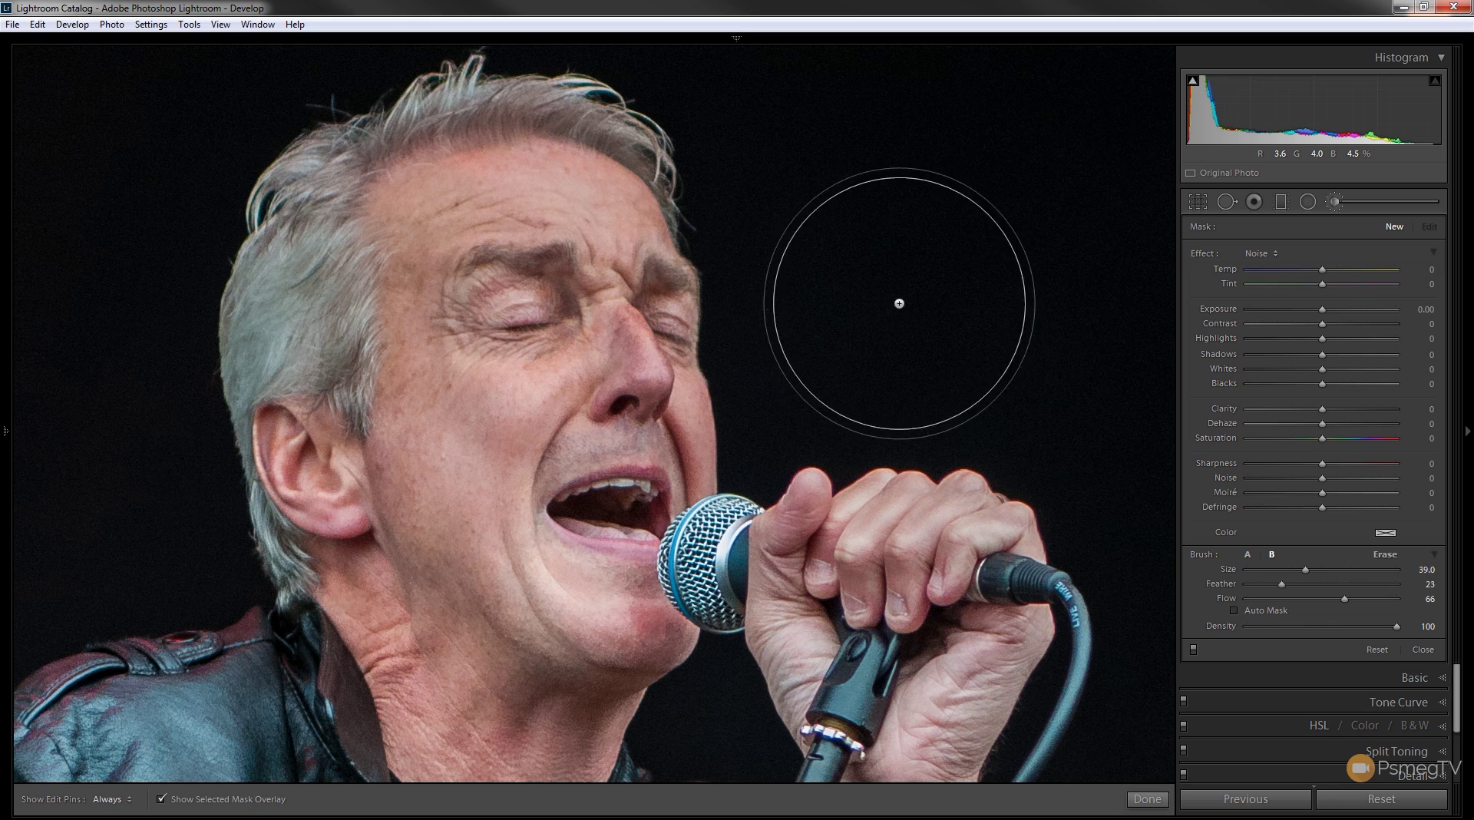
{"action": "scroll", "coordinate": [899, 303], "scroll_direction": "down", "scroll_amount": 9}
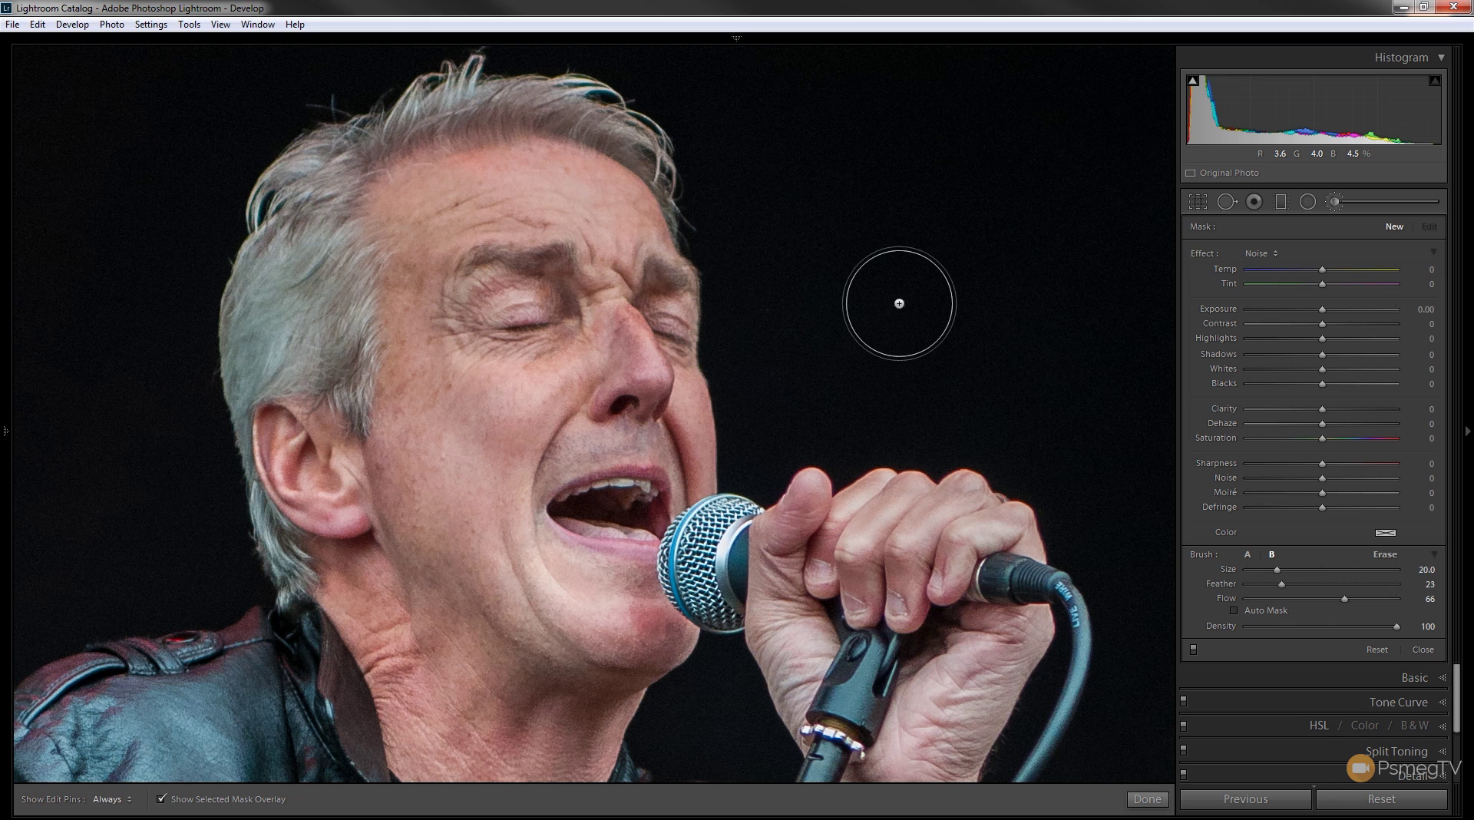
{"action": "scroll", "coordinate": [899, 303], "scroll_direction": "down", "scroll_amount": 2}
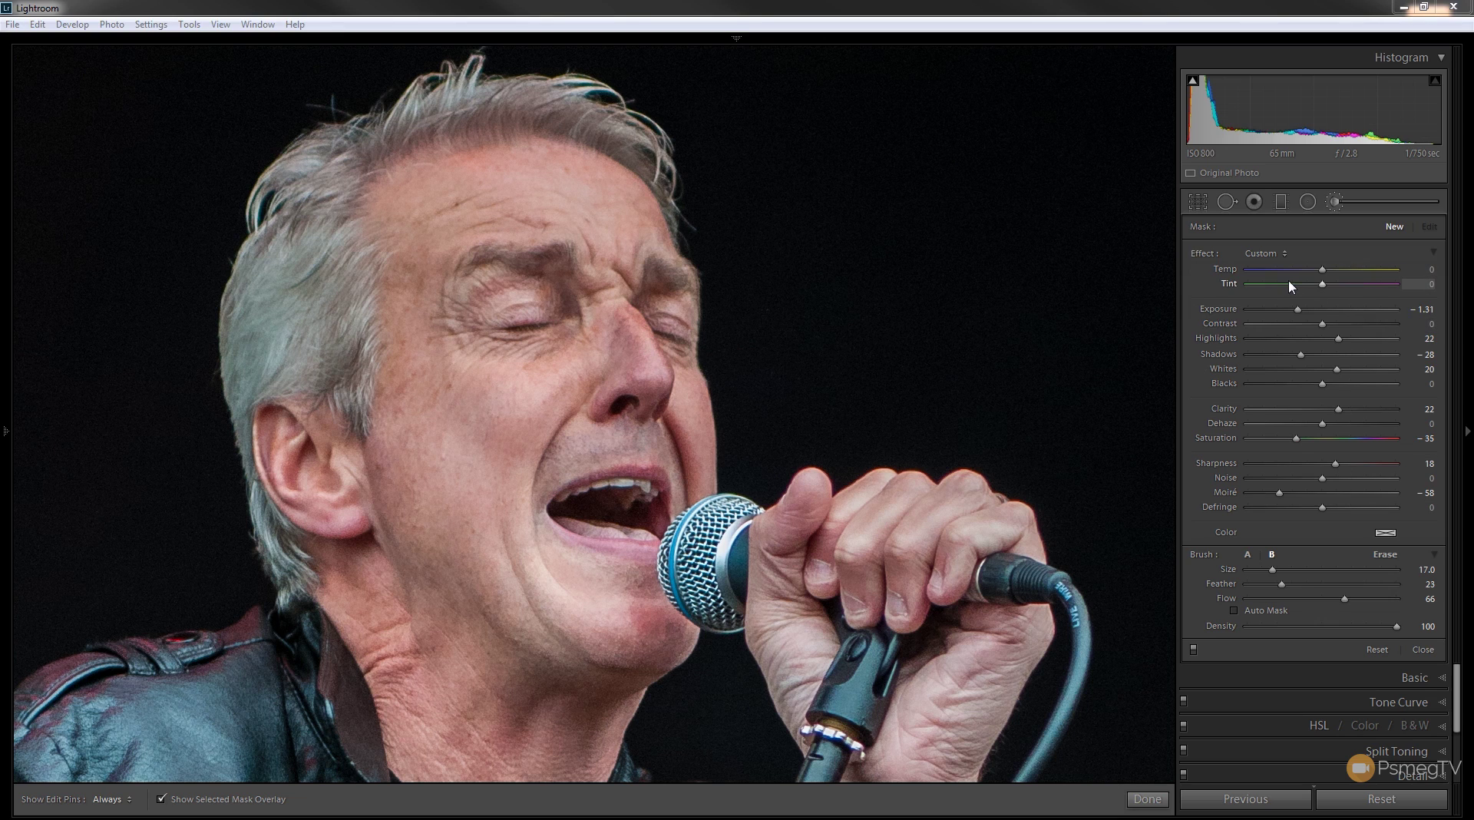
Reset all of the Adjustment Brush effect sliders to zero.
{"action": "key", "text": "alt"}
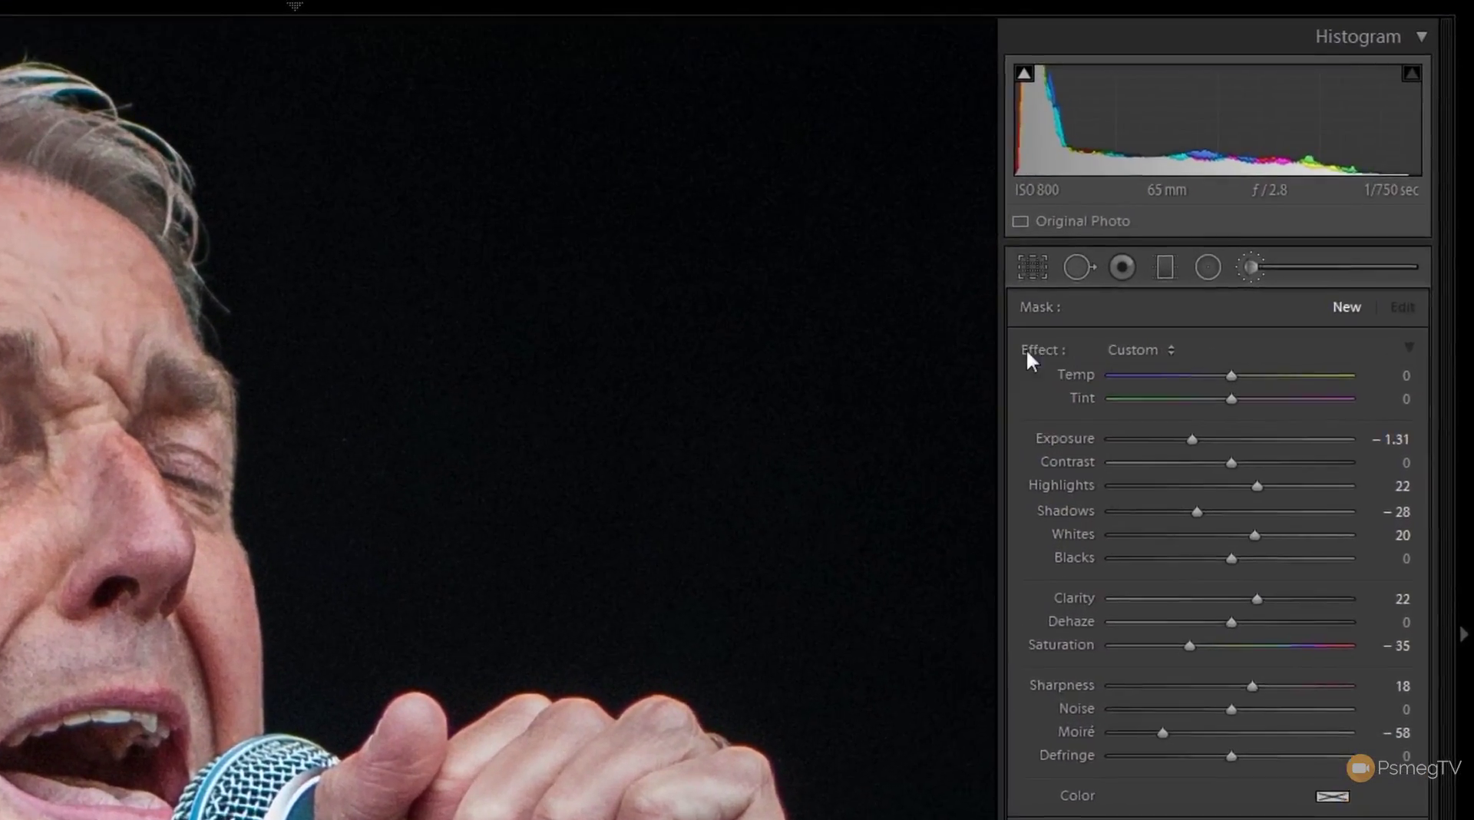
{"action": "key", "text": "alt"}
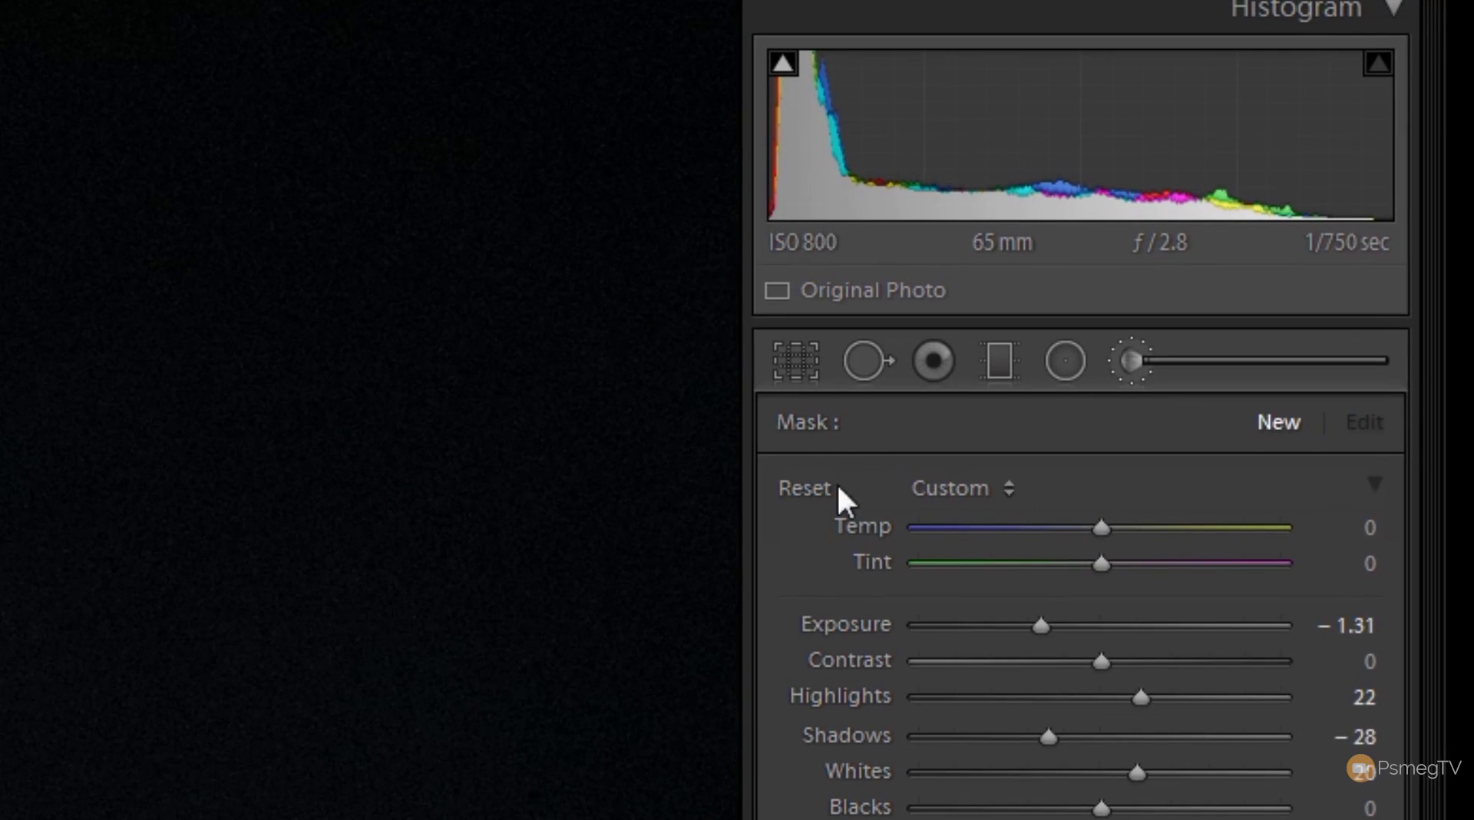
{"action": "left_click", "coordinate": [817, 485], "text": "alt"}
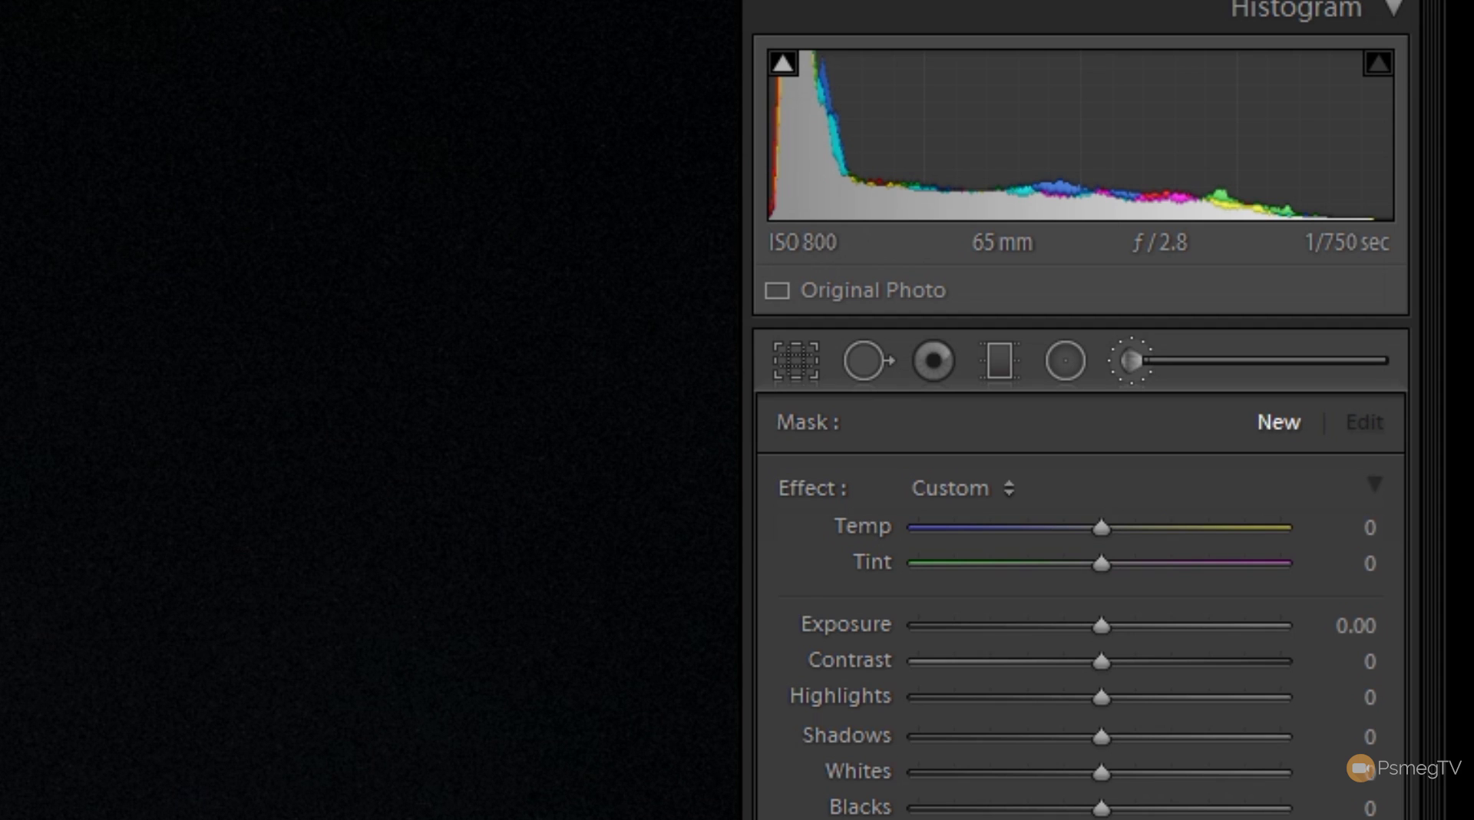
{"action": "key", "text": "alt"}
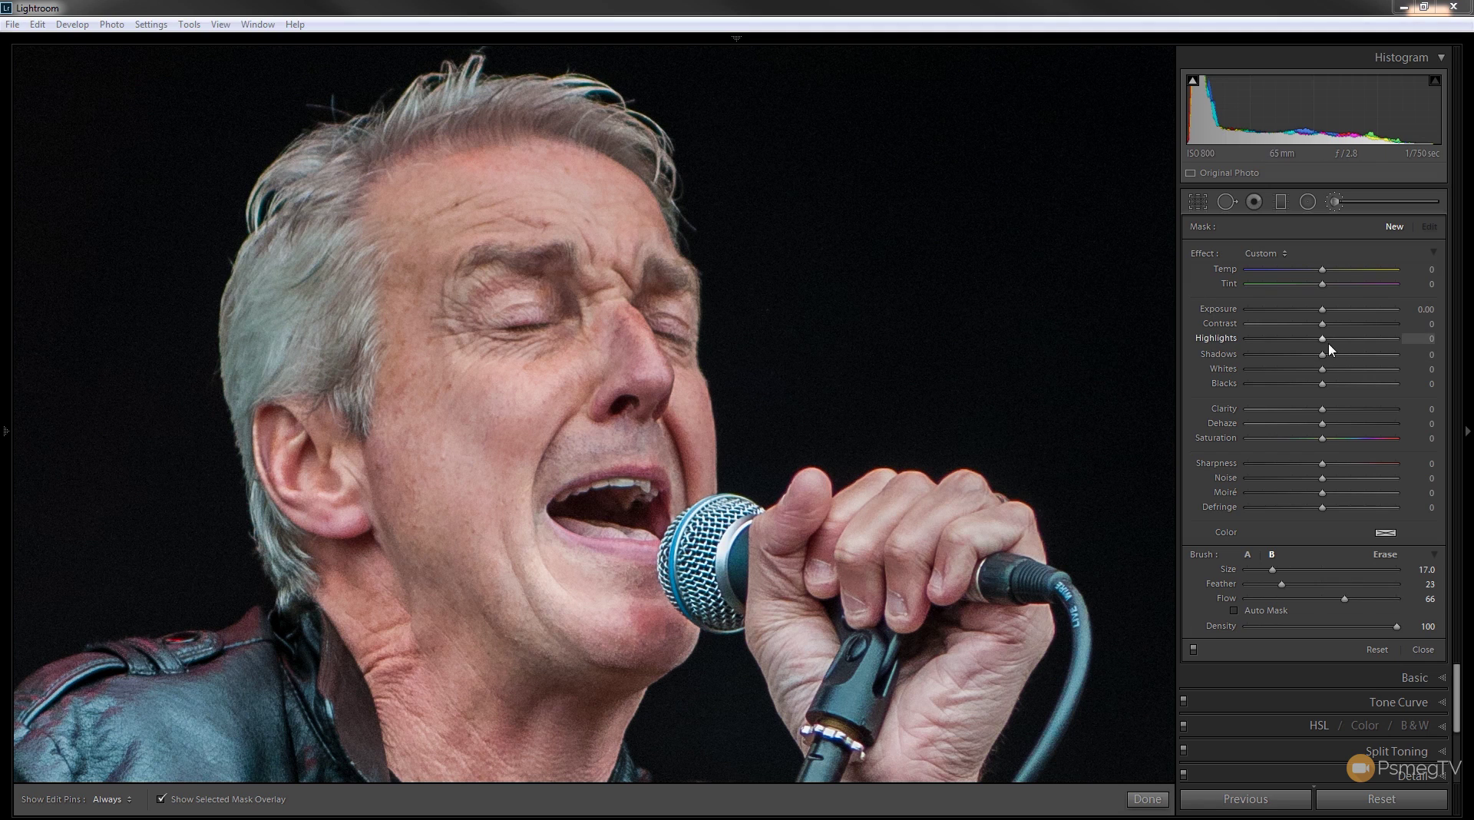
Try brush effect values of Exposure 0.81, Contrast −52, Shadows 35 and Dehaze −39, and reset the sliders.
{"action": "left_click_drag", "start_coordinate": [1322, 354], "coordinate": [1336, 309]}
{"action": "left_click_drag", "start_coordinate": [1322, 423], "coordinate": [1294, 426]}
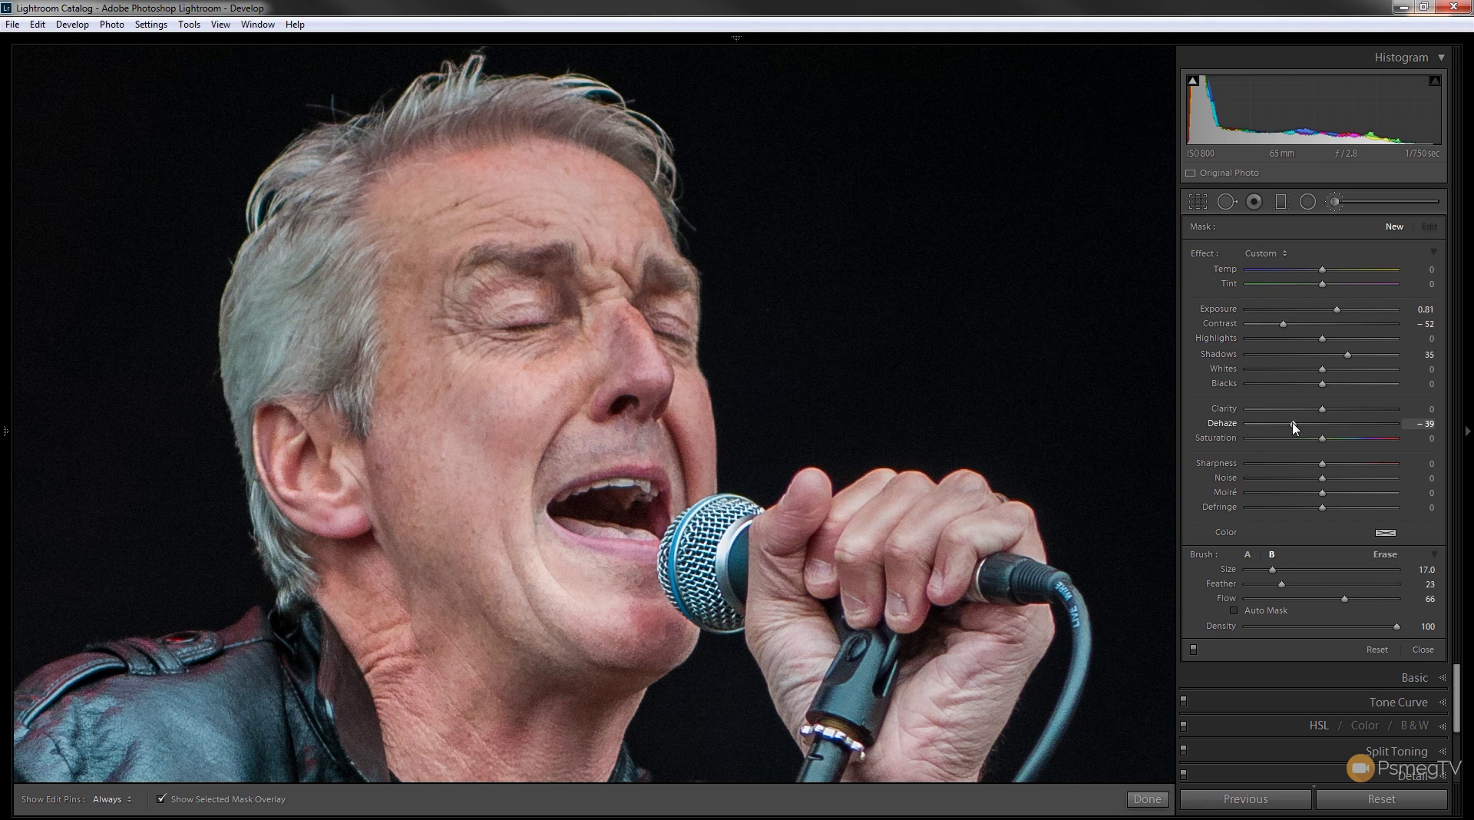
{"action": "double_click", "coordinate": [1202, 255]}
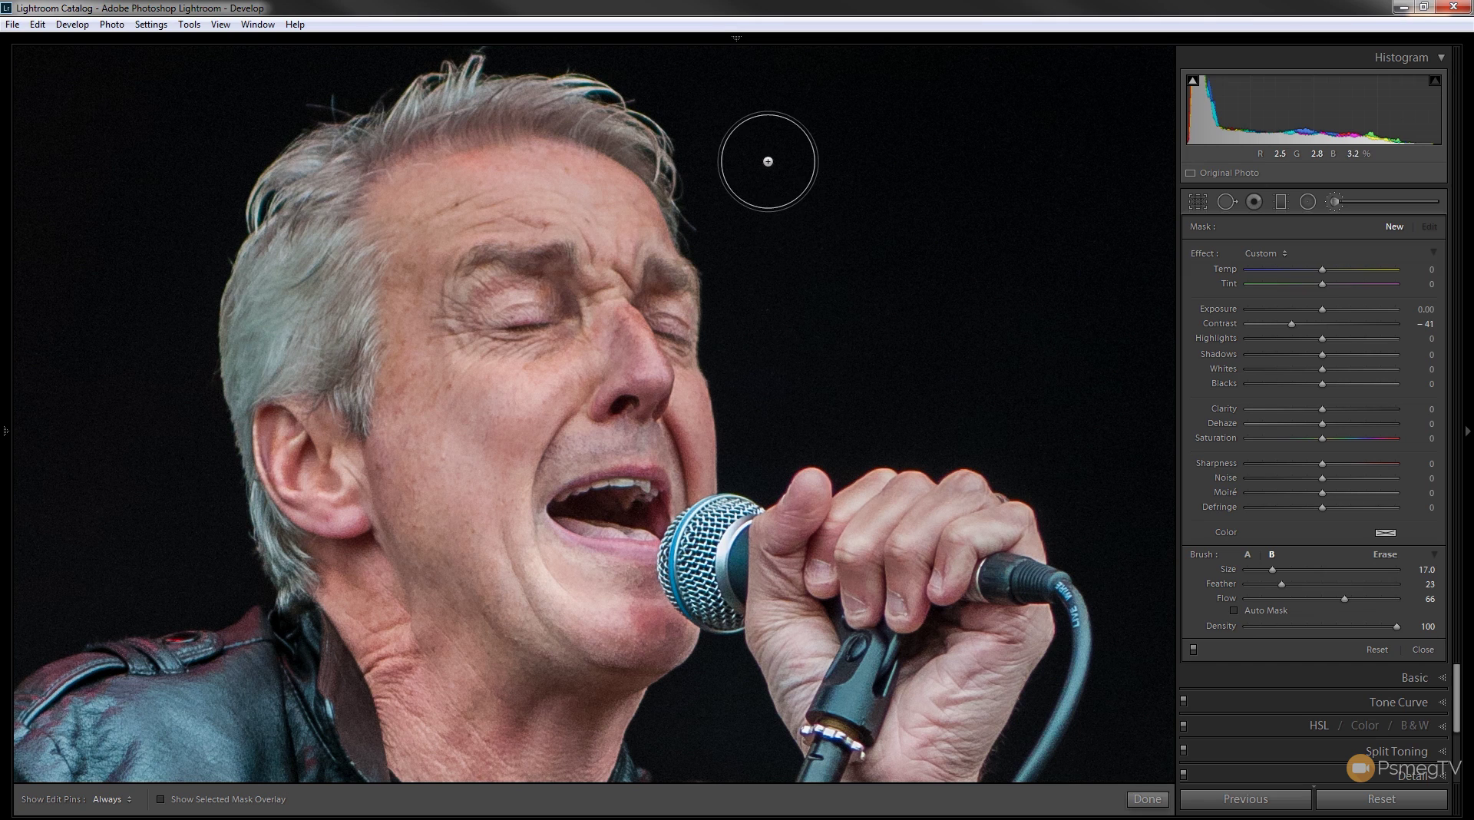
Toggle the edit pins off and on, and paint a Contrast −41 mask over the dark background beside the singer's forehead.
{"action": "key", "text": "h"}
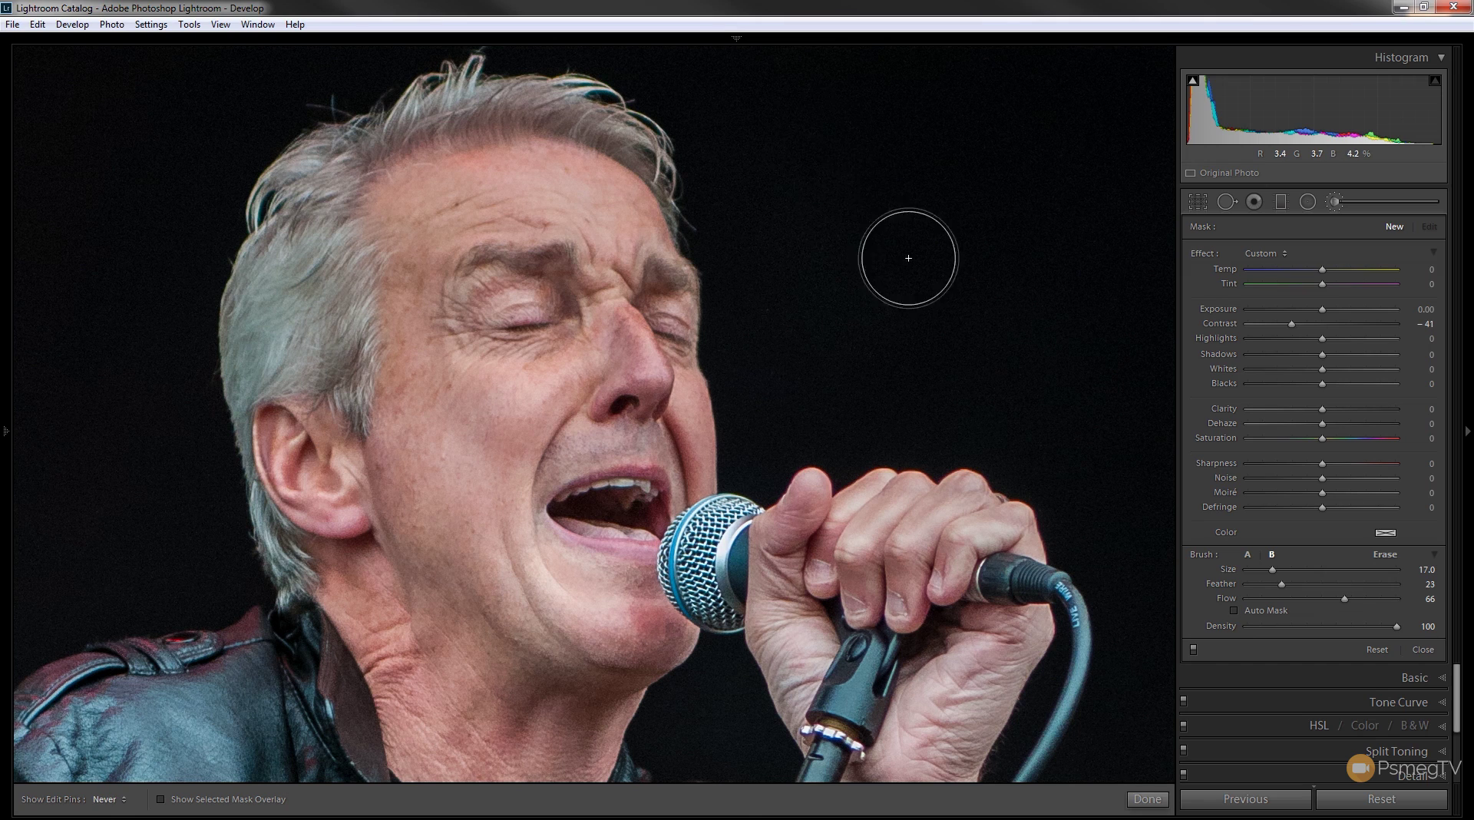
{"action": "key", "text": "h"}
{"action": "left_click", "coordinate": [939, 170]}
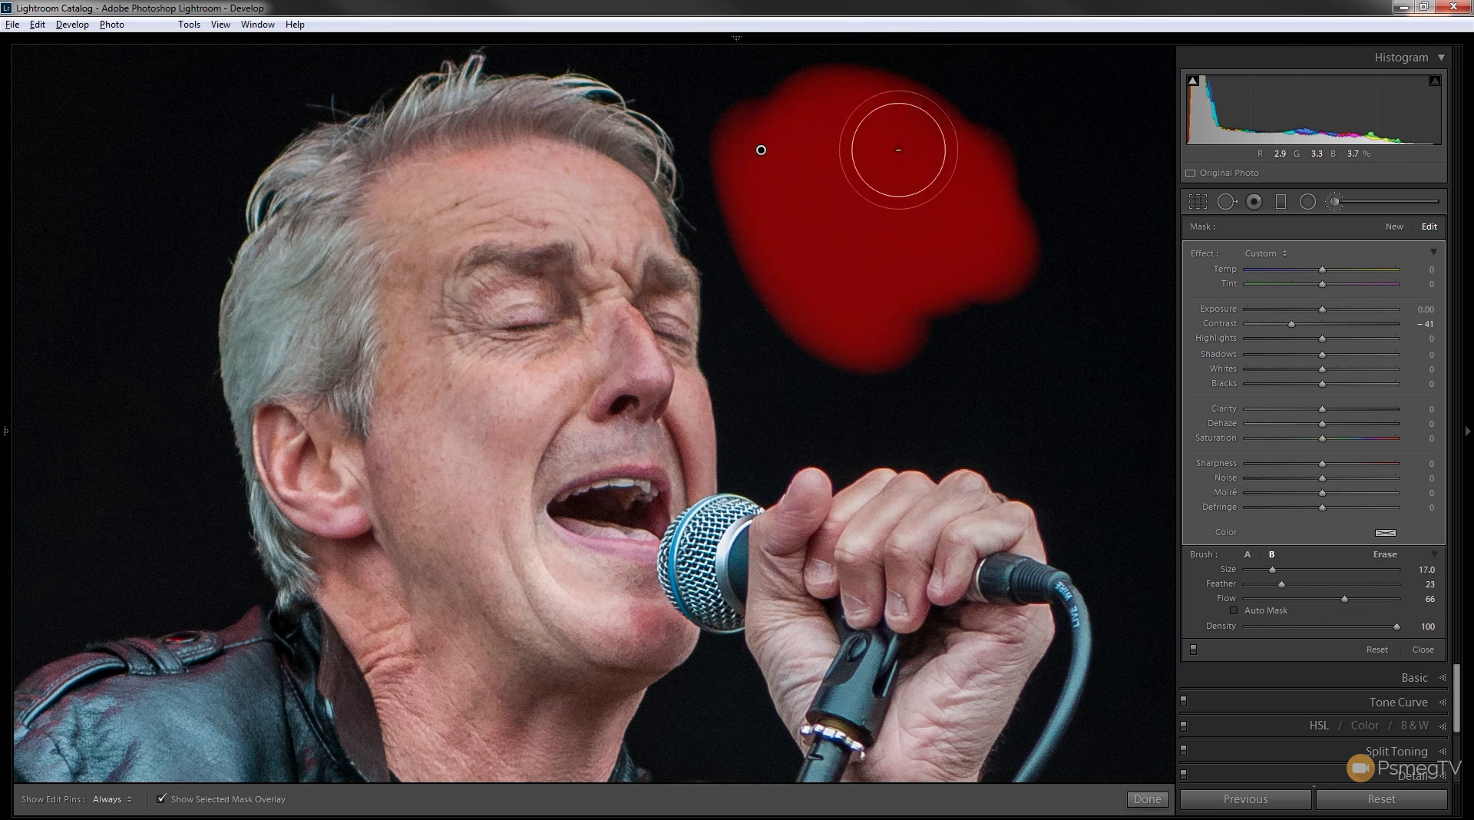
Erase a patch from the upper part of the background mask using the Erase brush at size 17, feather 46 and flow 81.
{"action": "key", "text": "alt"}
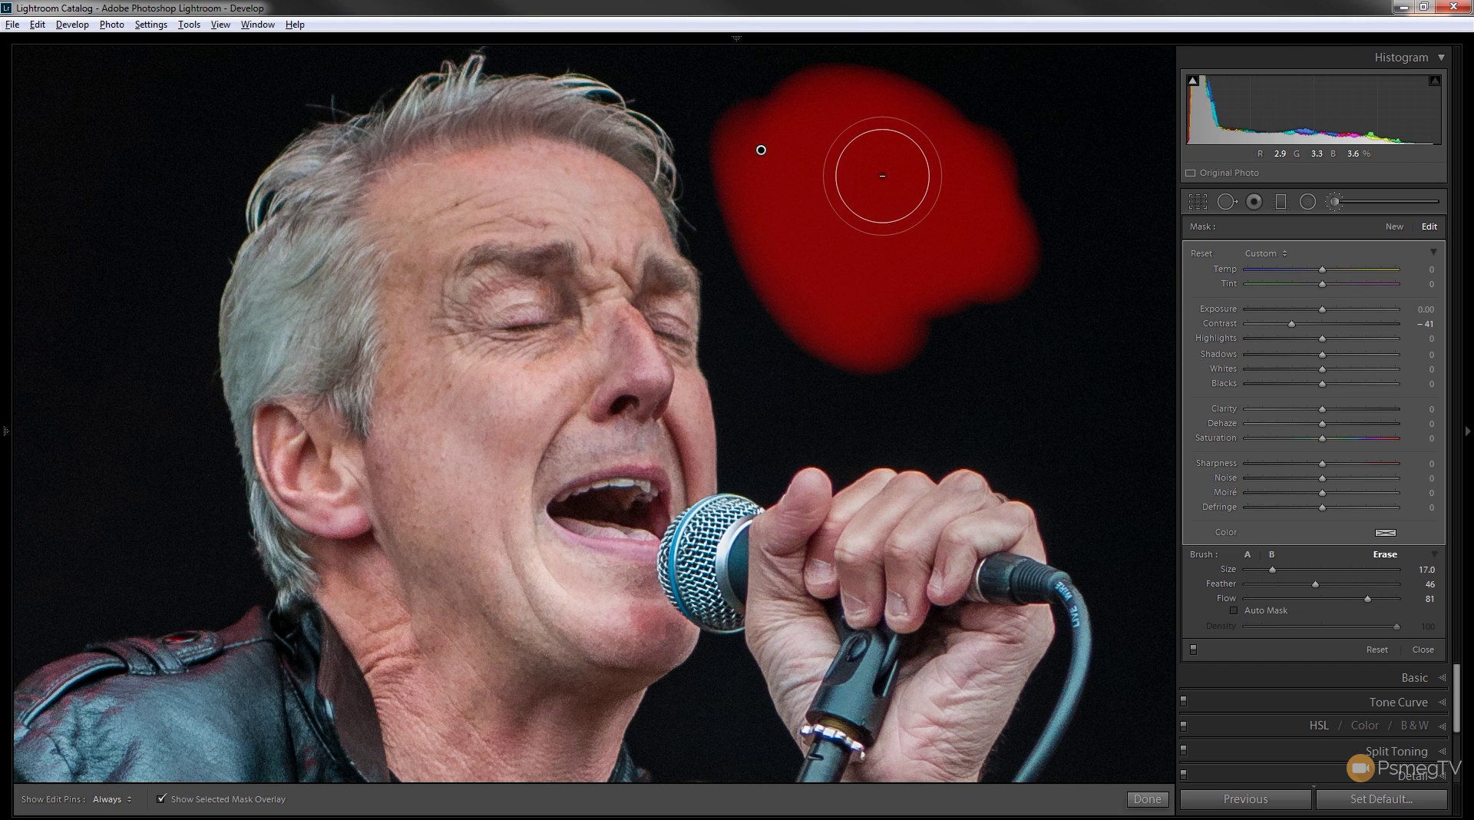
{"action": "mouse_move", "coordinate": [882, 176]}
{"action": "left_mouse_down"}
{"action": "mouse_move", "coordinate": [912, 196]}
{"action": "mouse_move", "coordinate": [987, 124]}
{"action": "mouse_move", "coordinate": [914, 182]}
{"action": "mouse_move", "coordinate": [969, 119]}
{"action": "mouse_move", "coordinate": [921, 152]}
{"action": "left_mouse_up"}
{"action": "key", "text": "h"}
{"action": "key", "text": "h"}
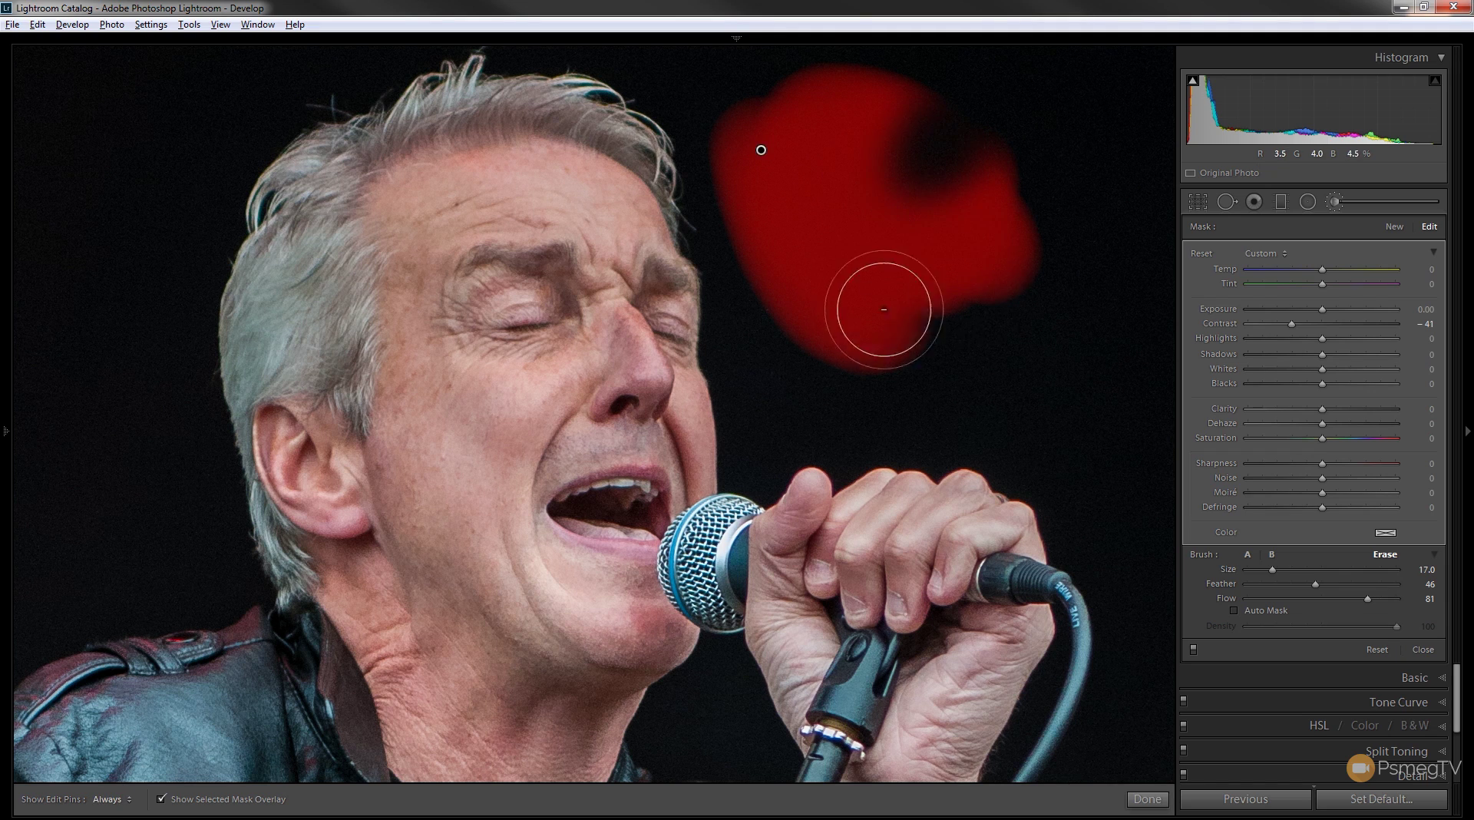
Set the Erase brush to size 29.8, feather 35 and flow 68, and erase the middle of the background mask.
{"action": "left_click_drag", "start_coordinate": [1276, 575], "coordinate": [1350, 603]}
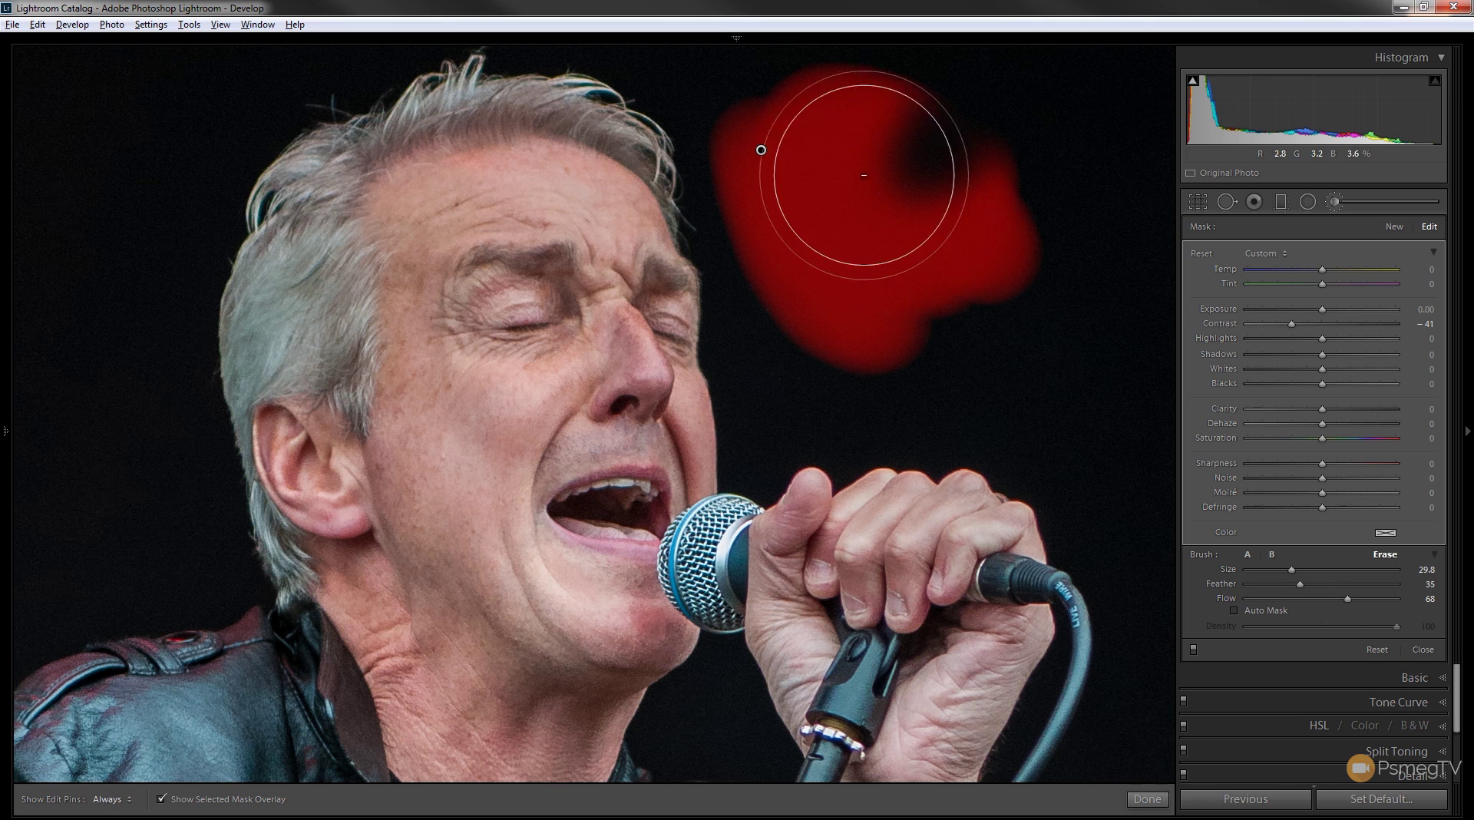
{"action": "key", "text": "h"}
{"action": "mouse_move", "coordinate": [821, 213]}
{"action": "left_mouse_down"}
{"action": "mouse_move", "coordinate": [820, 247]}
{"action": "mouse_move", "coordinate": [818, 194]}
{"action": "mouse_move", "coordinate": [835, 243]}
{"action": "mouse_move", "coordinate": [817, 216]}
{"action": "left_mouse_up"}
{"action": "key", "text": "h"}
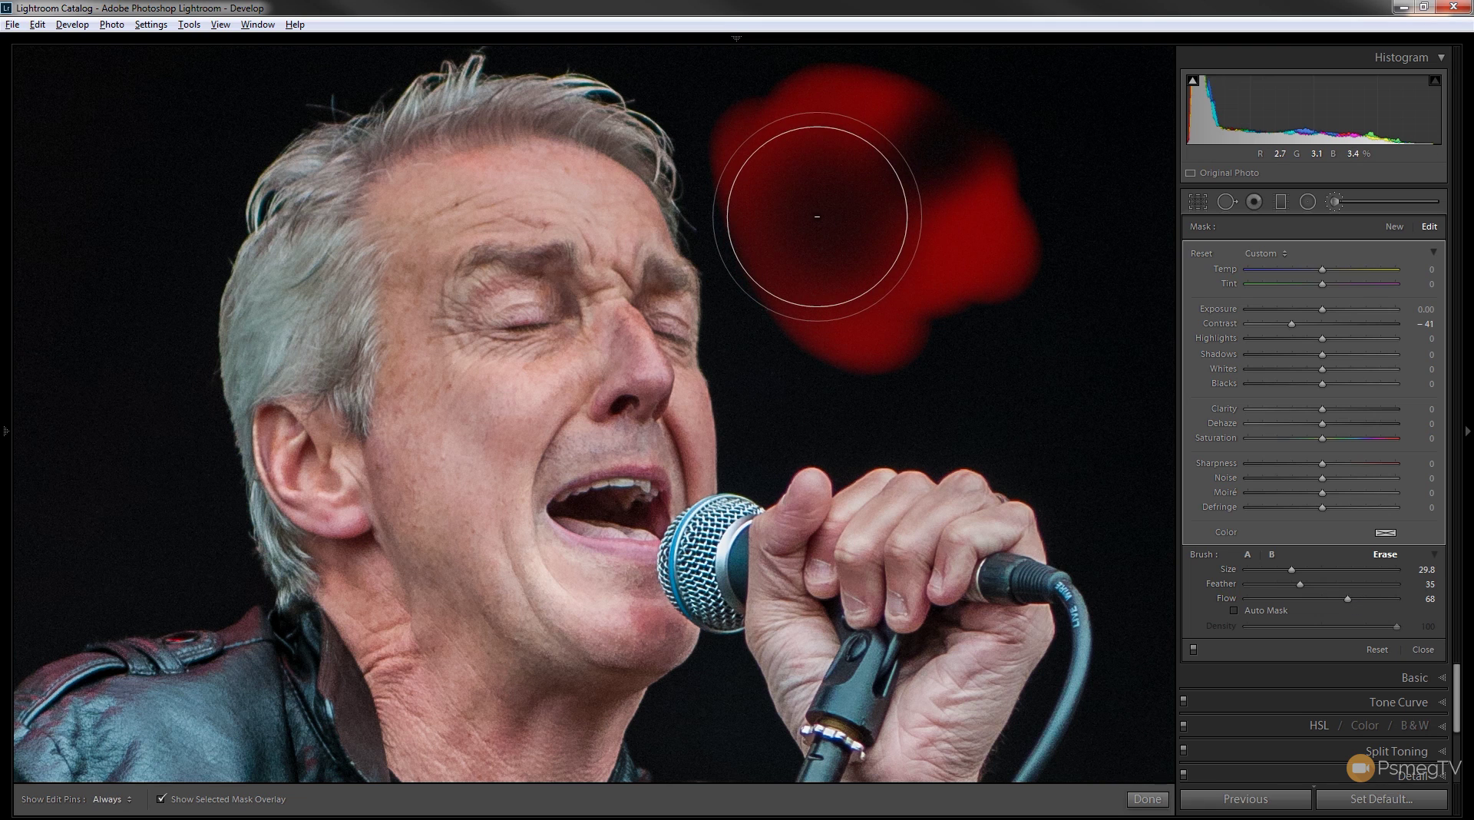
{"action": "key", "text": "alt"}
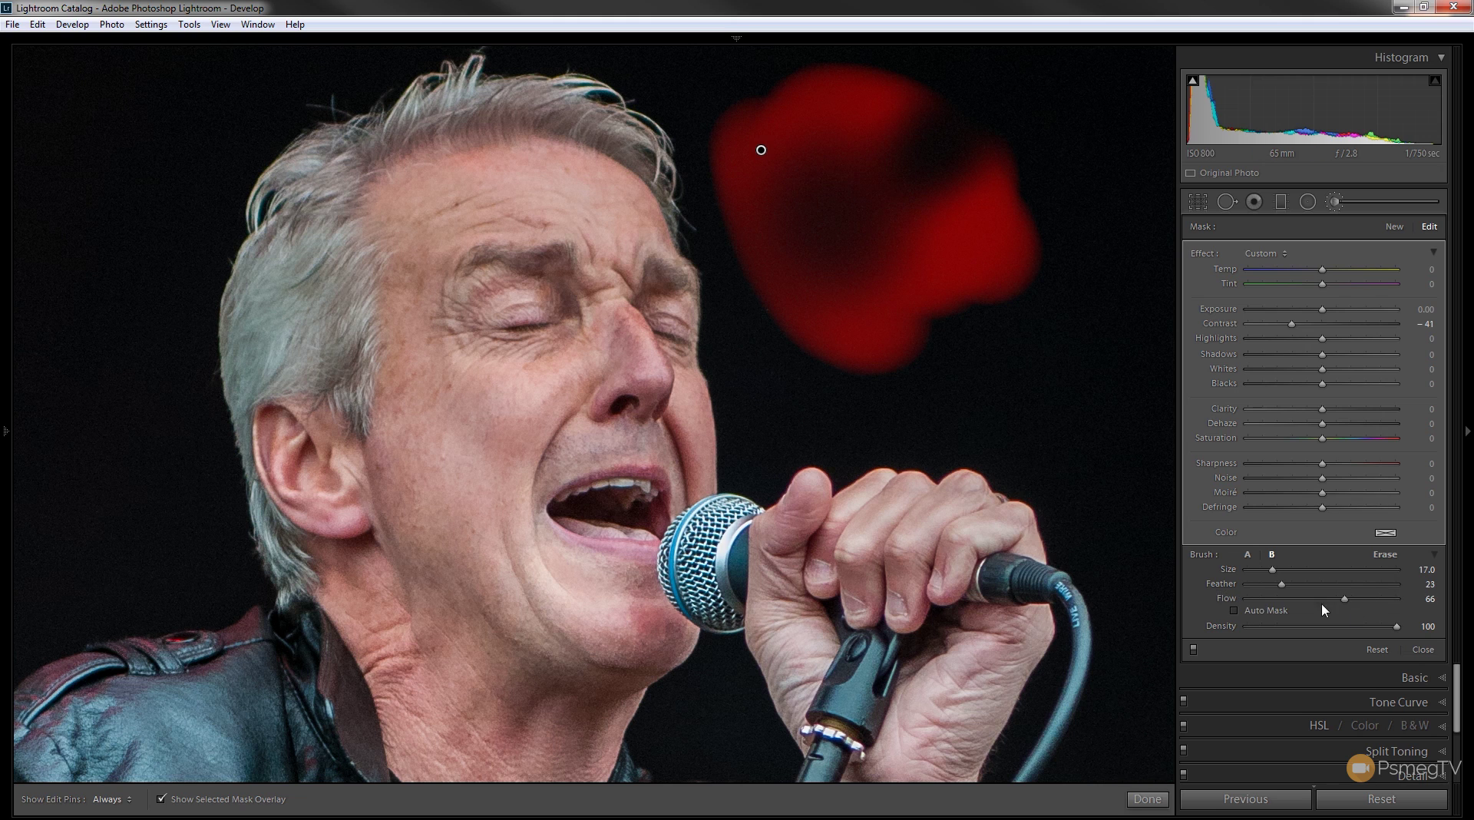
{"action": "key", "text": "alt"}
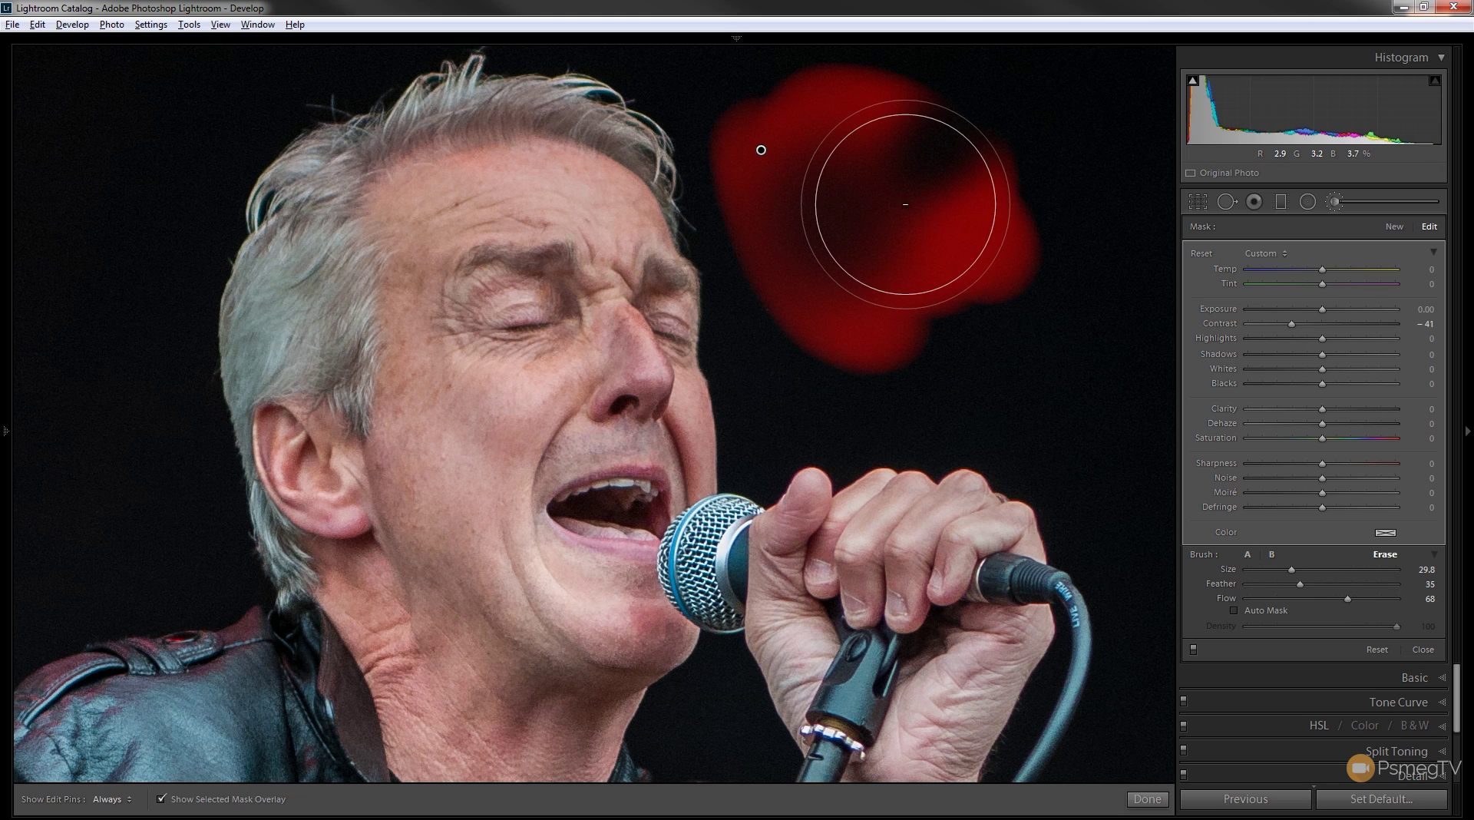
{"action": "mouse_move", "coordinate": [905, 204]}
{"action": "left_mouse_down"}
{"action": "mouse_move", "coordinate": [810, 218]}
{"action": "mouse_move", "coordinate": [856, 148]}
{"action": "mouse_move", "coordinate": [878, 212]}
{"action": "left_mouse_up"}
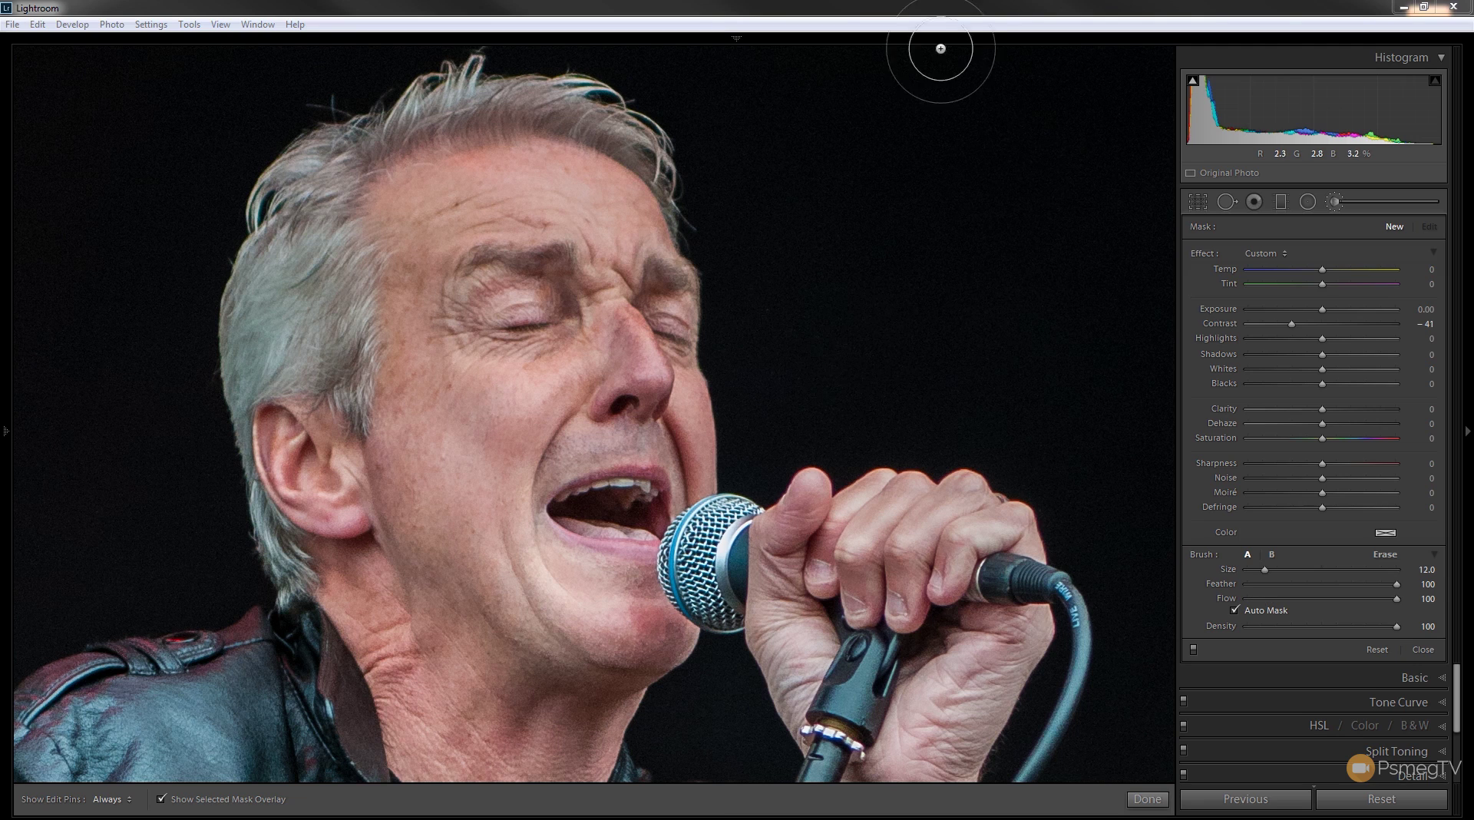
Set brush A's size to 6 and brush B's size to 45, and switch between the two brushes.
{"action": "scroll", "coordinate": [865, 328], "scroll_direction": "down", "scroll_amount": 5}
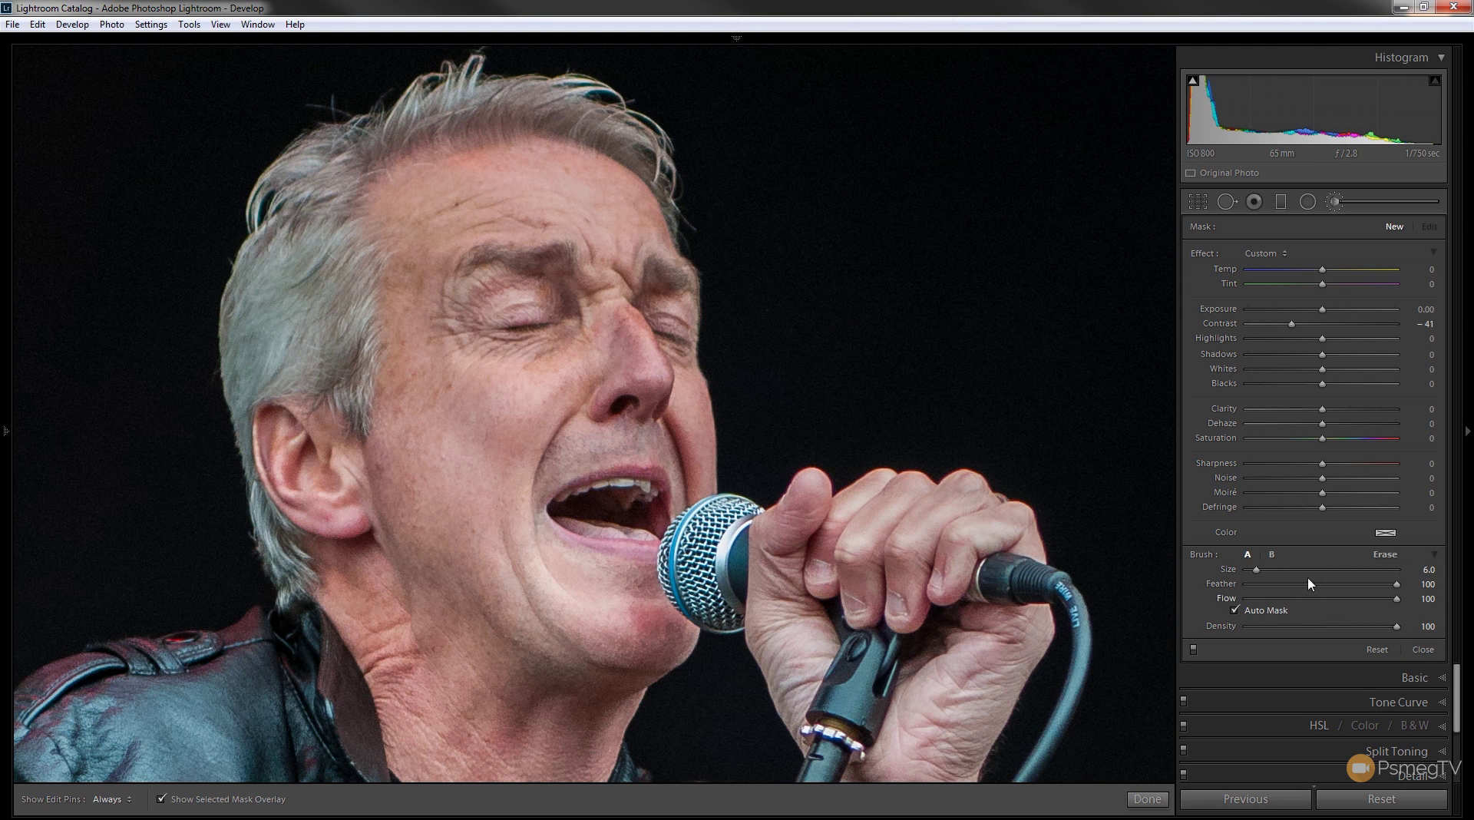
{"action": "left_click", "coordinate": [1272, 555]}
{"action": "scroll", "coordinate": [944, 339], "scroll_direction": "up", "scroll_amount": 9}
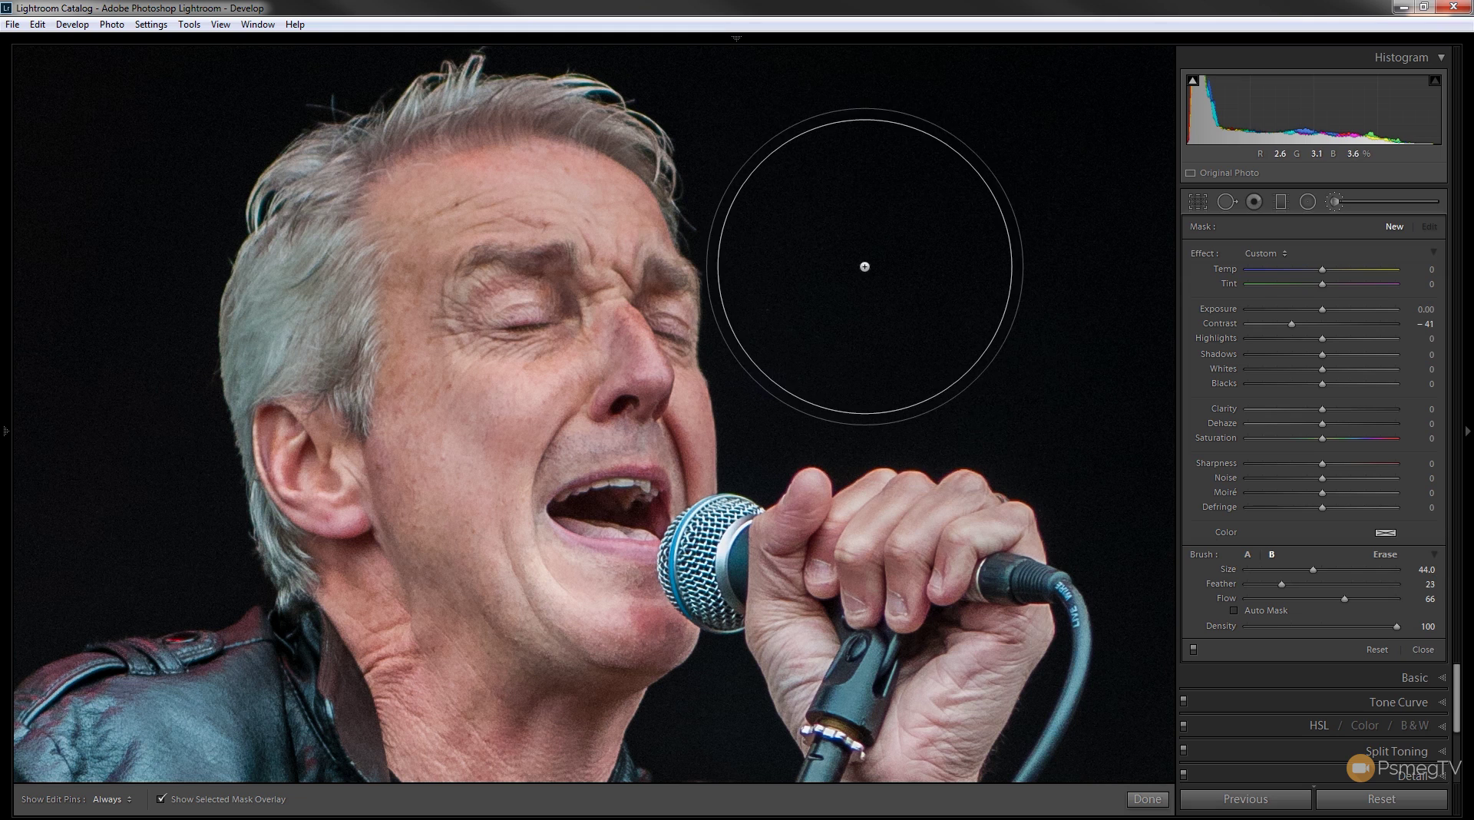
{"action": "scroll", "coordinate": [865, 265], "scroll_direction": "up", "scroll_amount": 1}
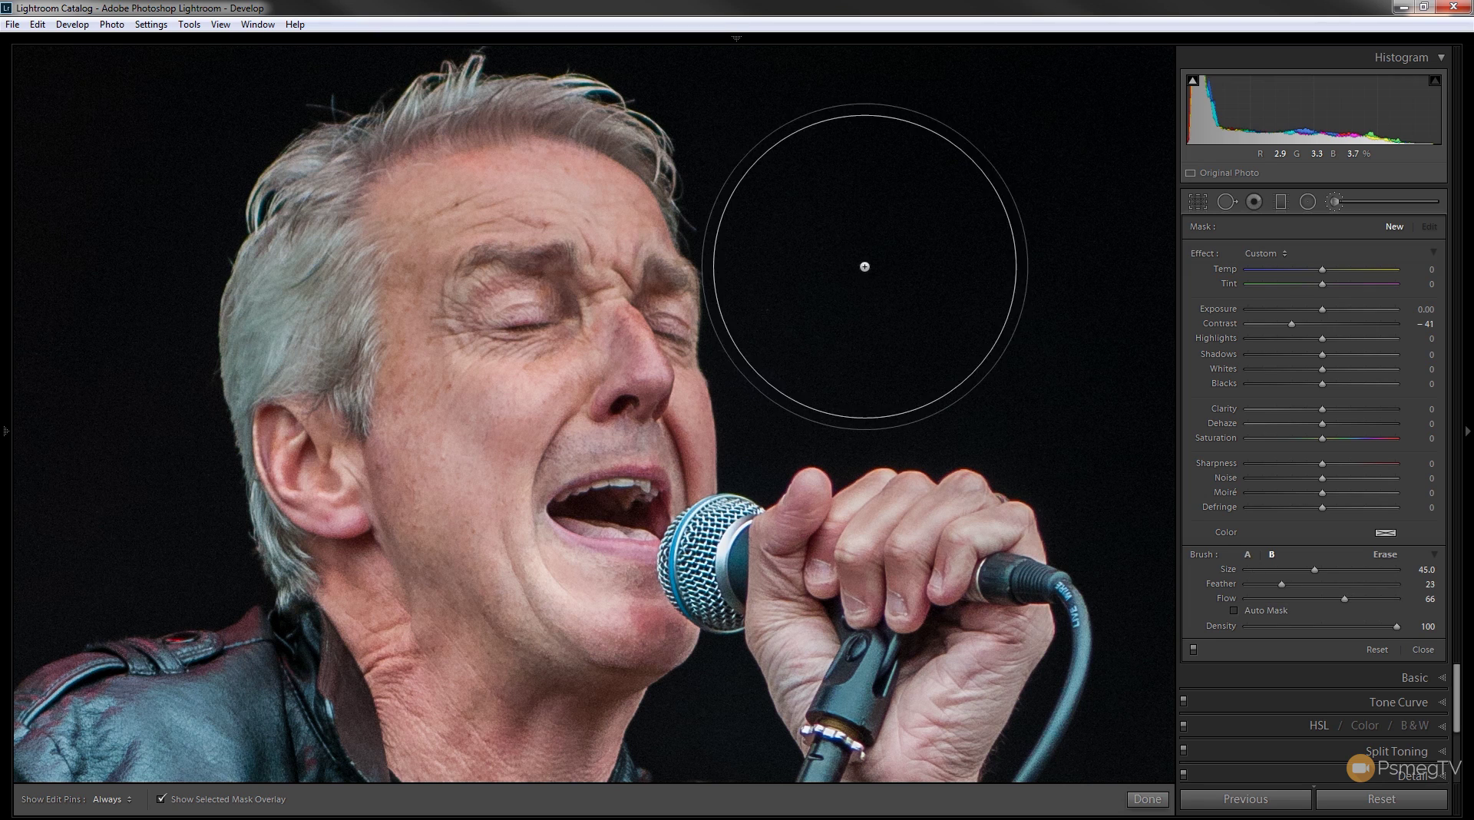
{"action": "left_click", "coordinate": [1248, 554]}
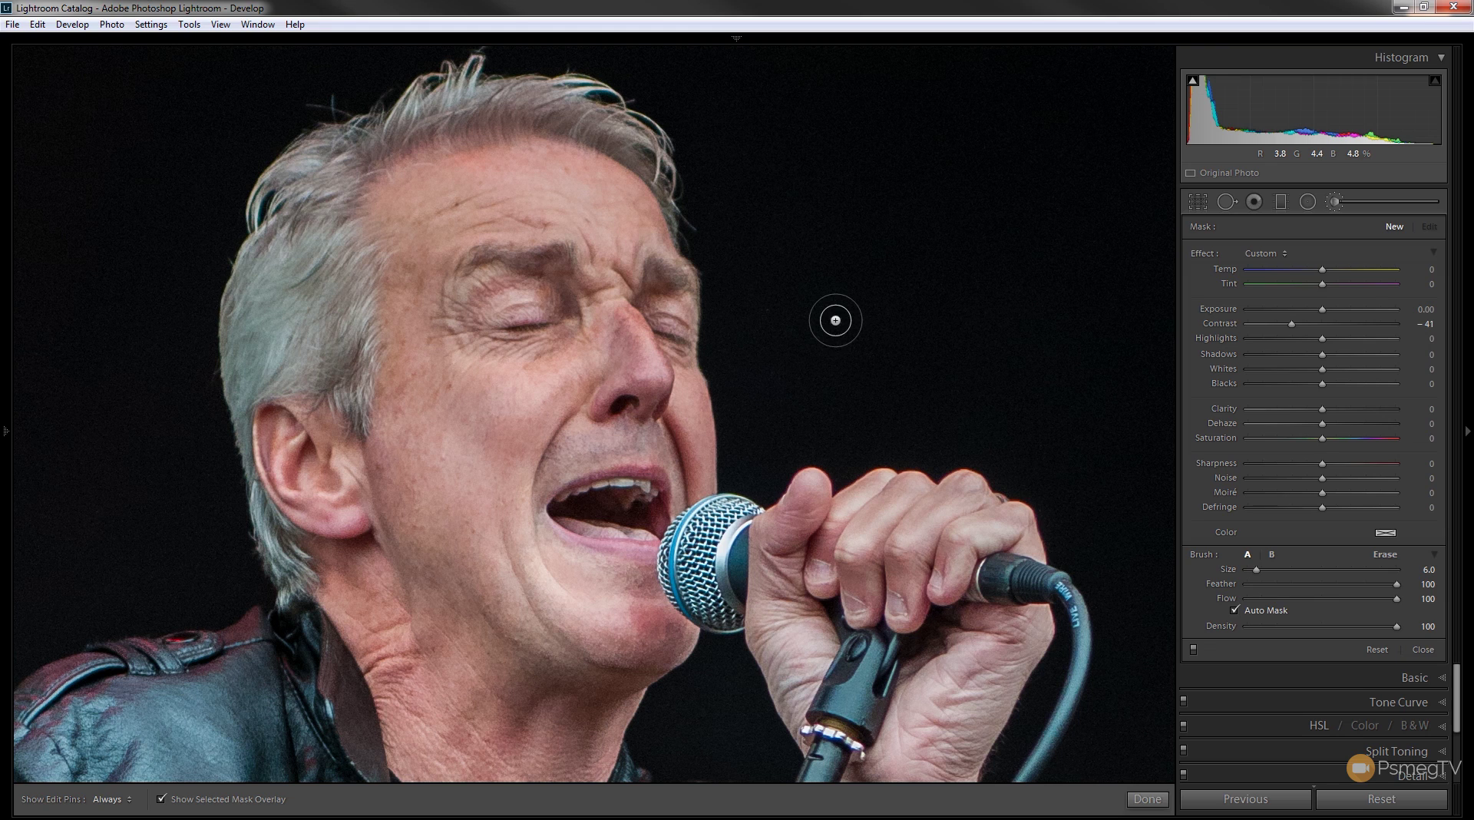
{"action": "key", "text": "slash"}
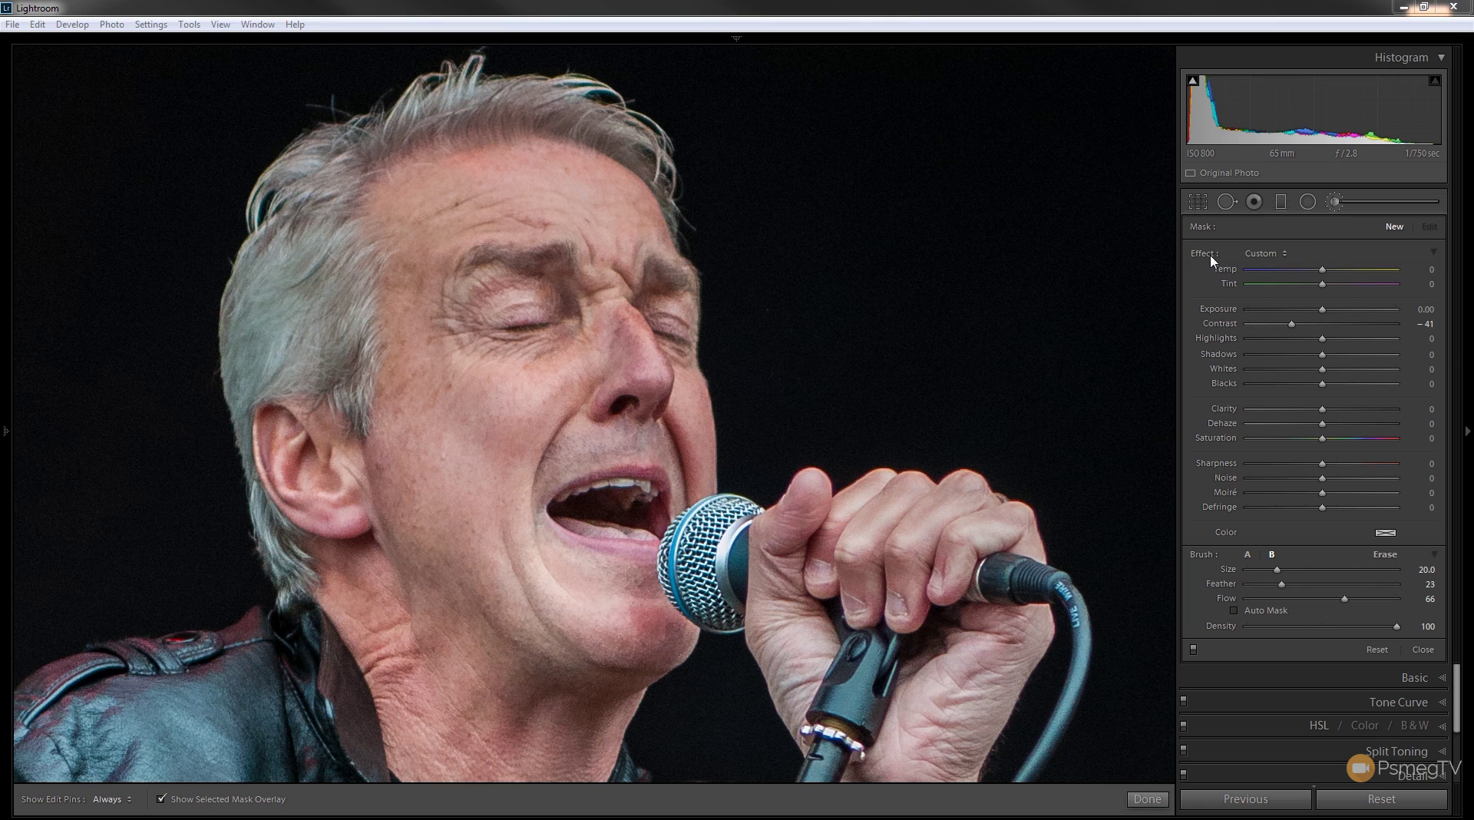
Set the brush effect to Highlights 30, Shadows −35, Blacks 25, Clarity 39, Dehaze 26 and Saturation −51, and choose to save it as a new preset.
{"action": "left_click", "coordinate": [1286, 256]}
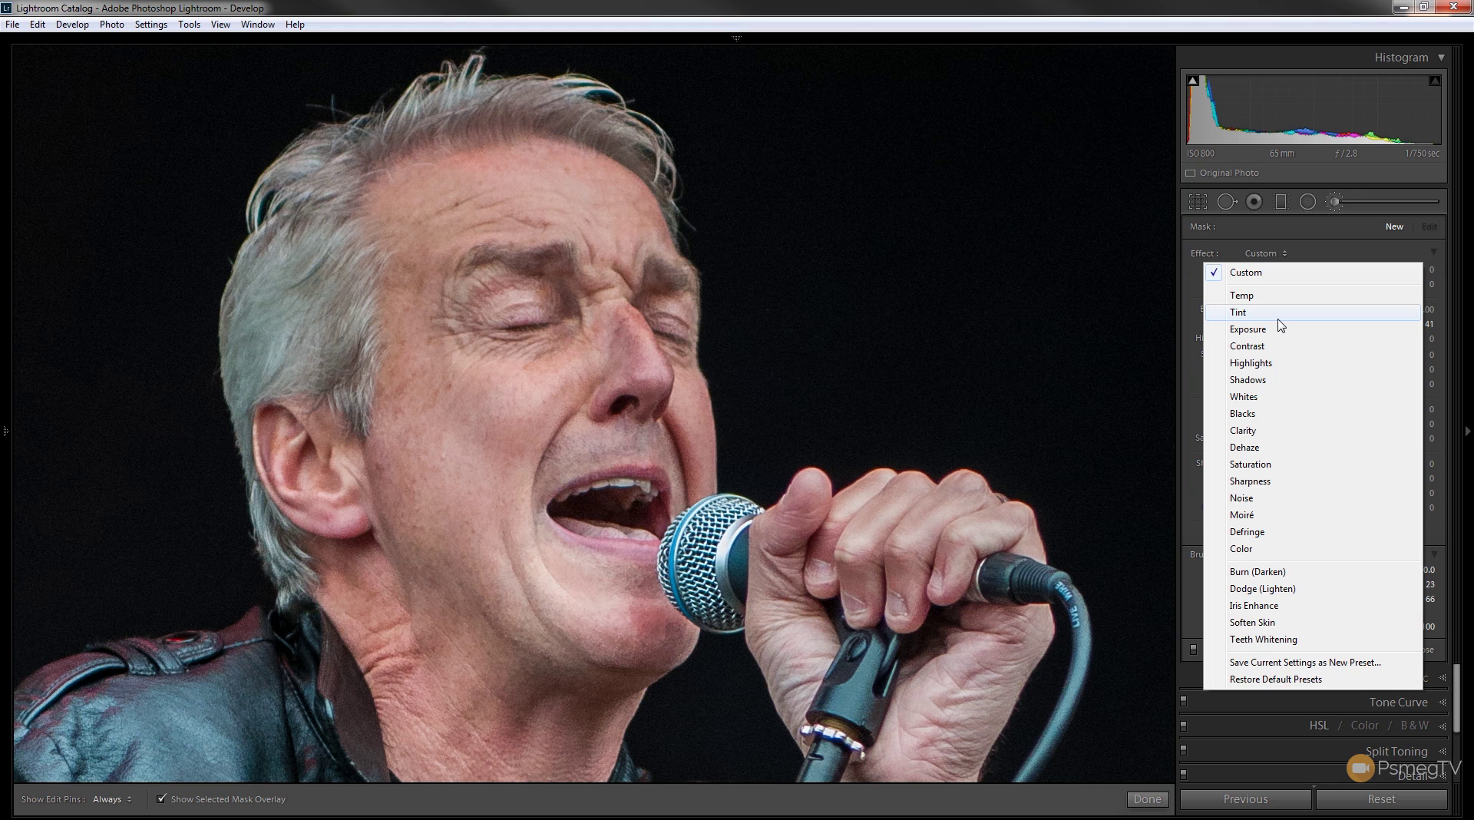
{"action": "key", "text": "Escape"}
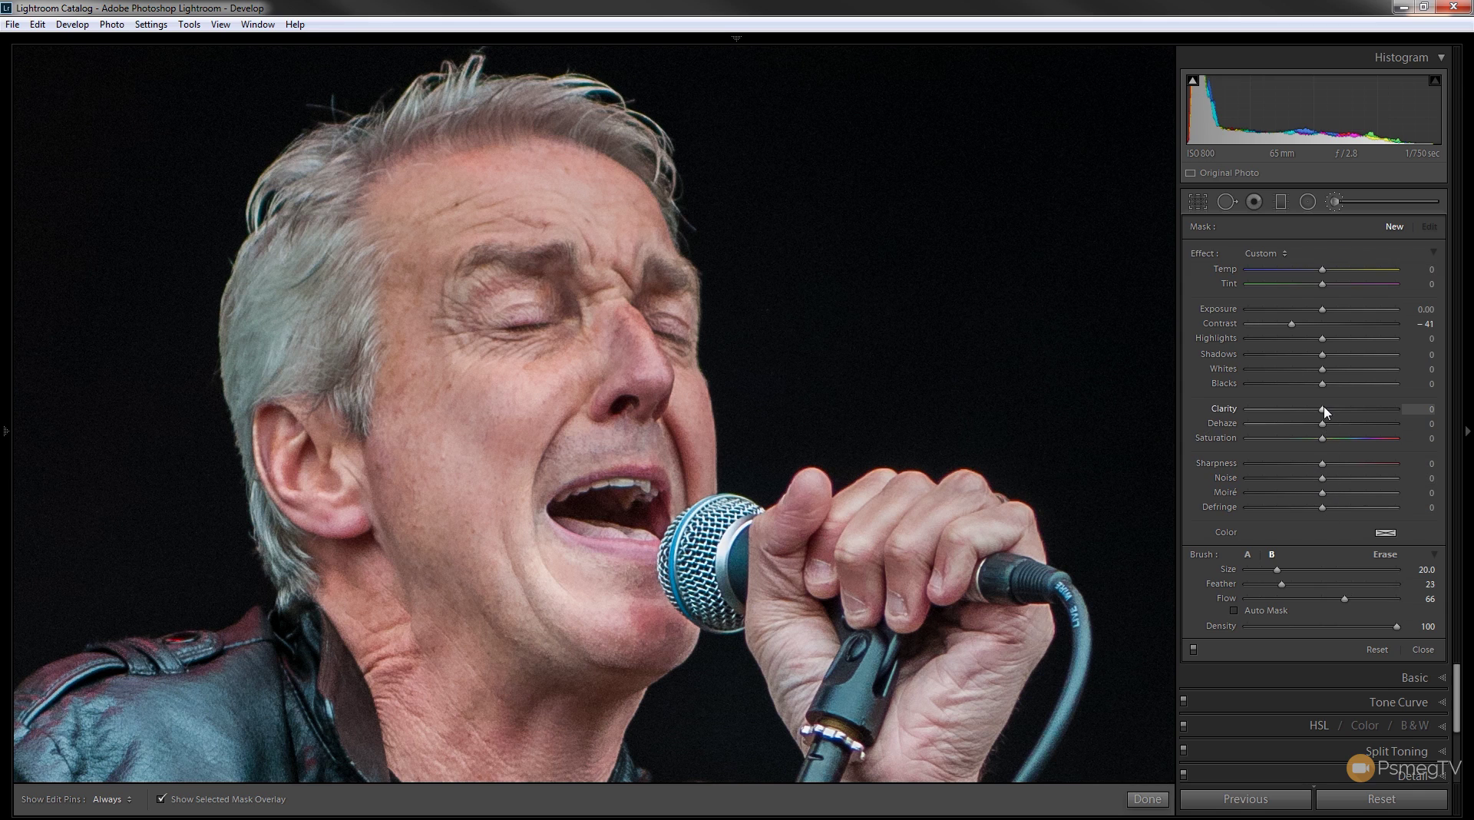
{"action": "left_click_drag", "start_coordinate": [1322, 340], "coordinate": [1284, 439]}
{"action": "left_click", "coordinate": [1285, 254]}
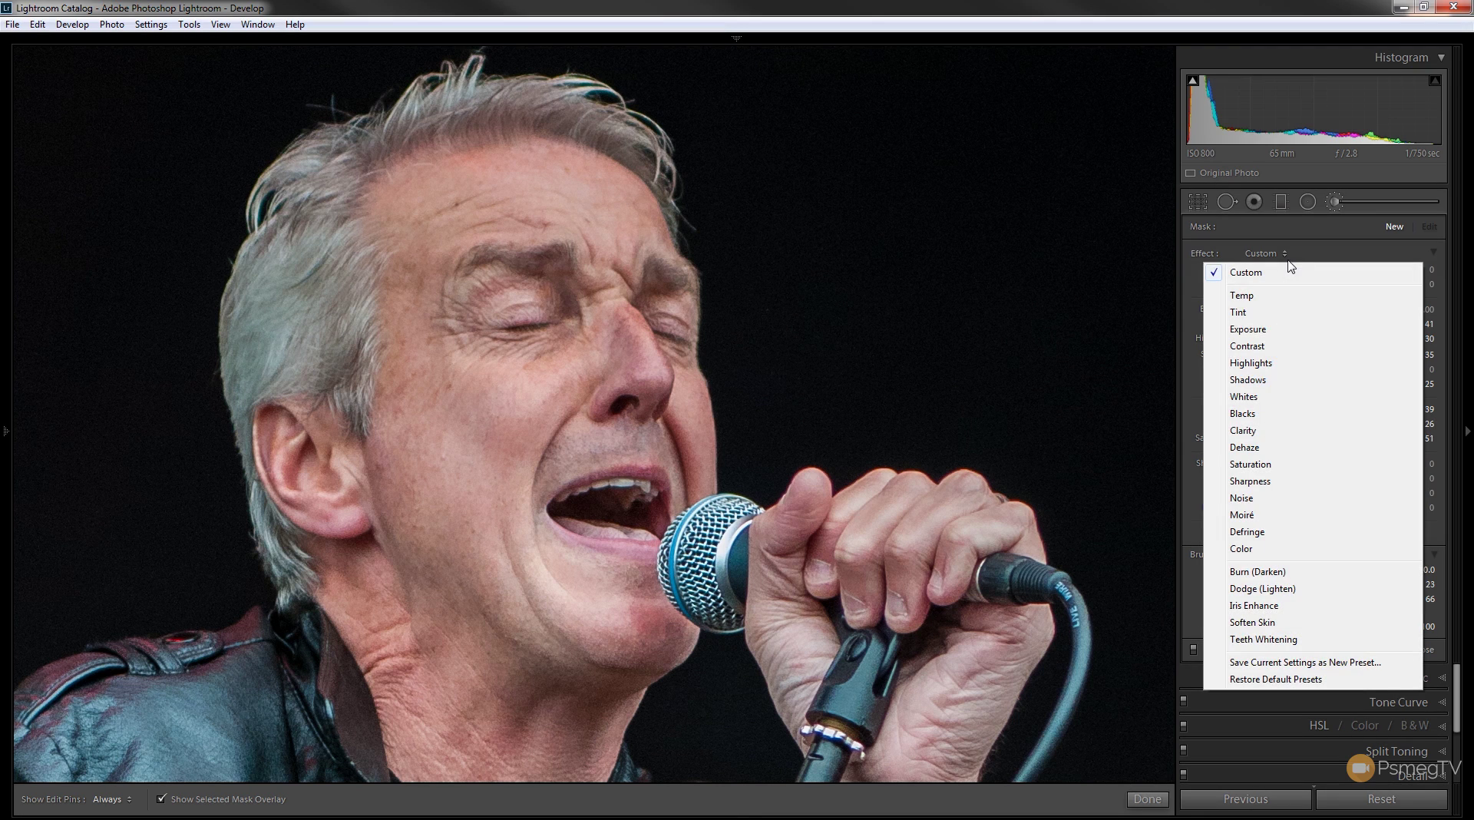
{"action": "left_click", "coordinate": [1266, 663]}
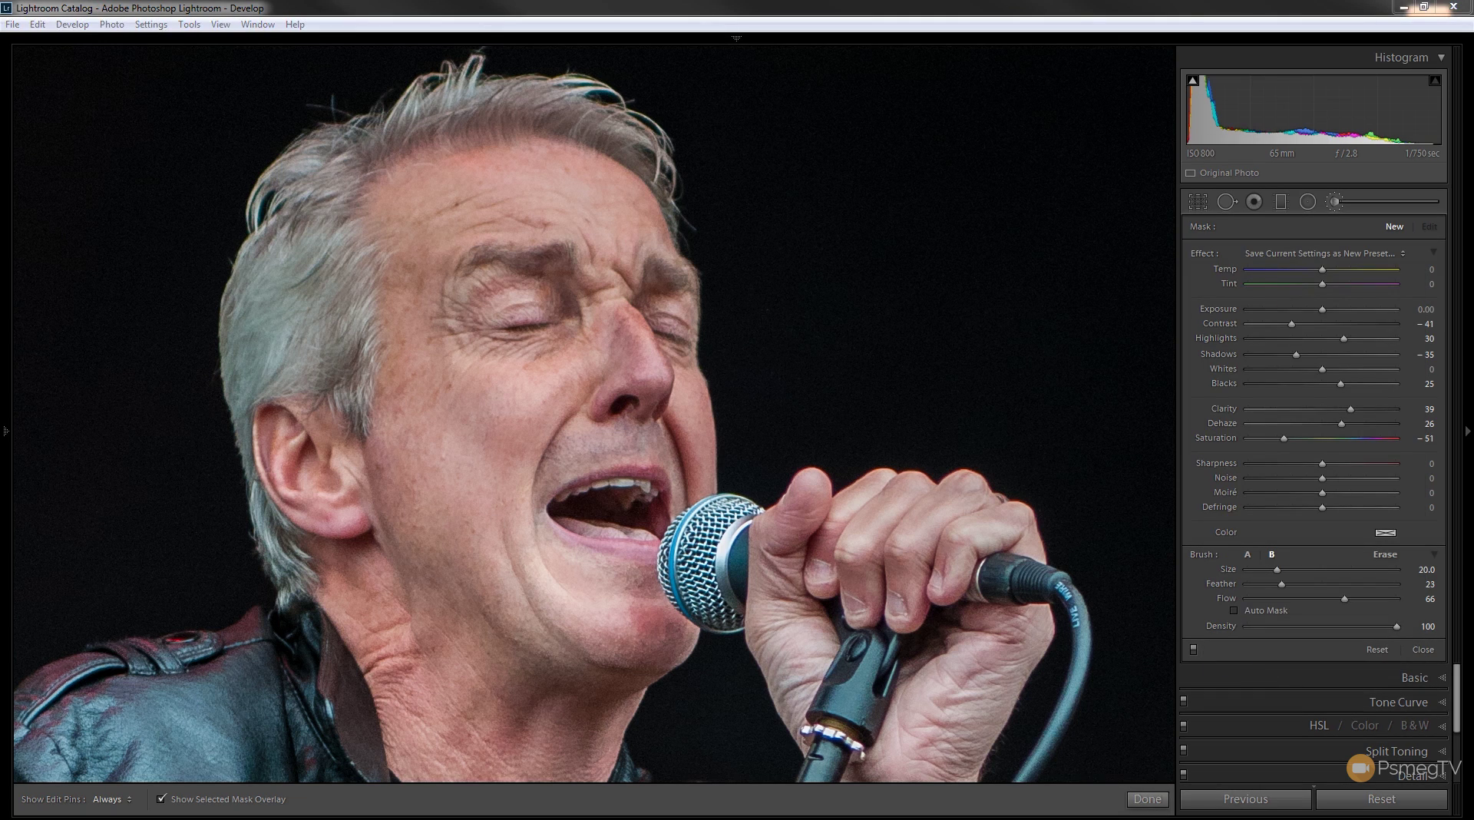
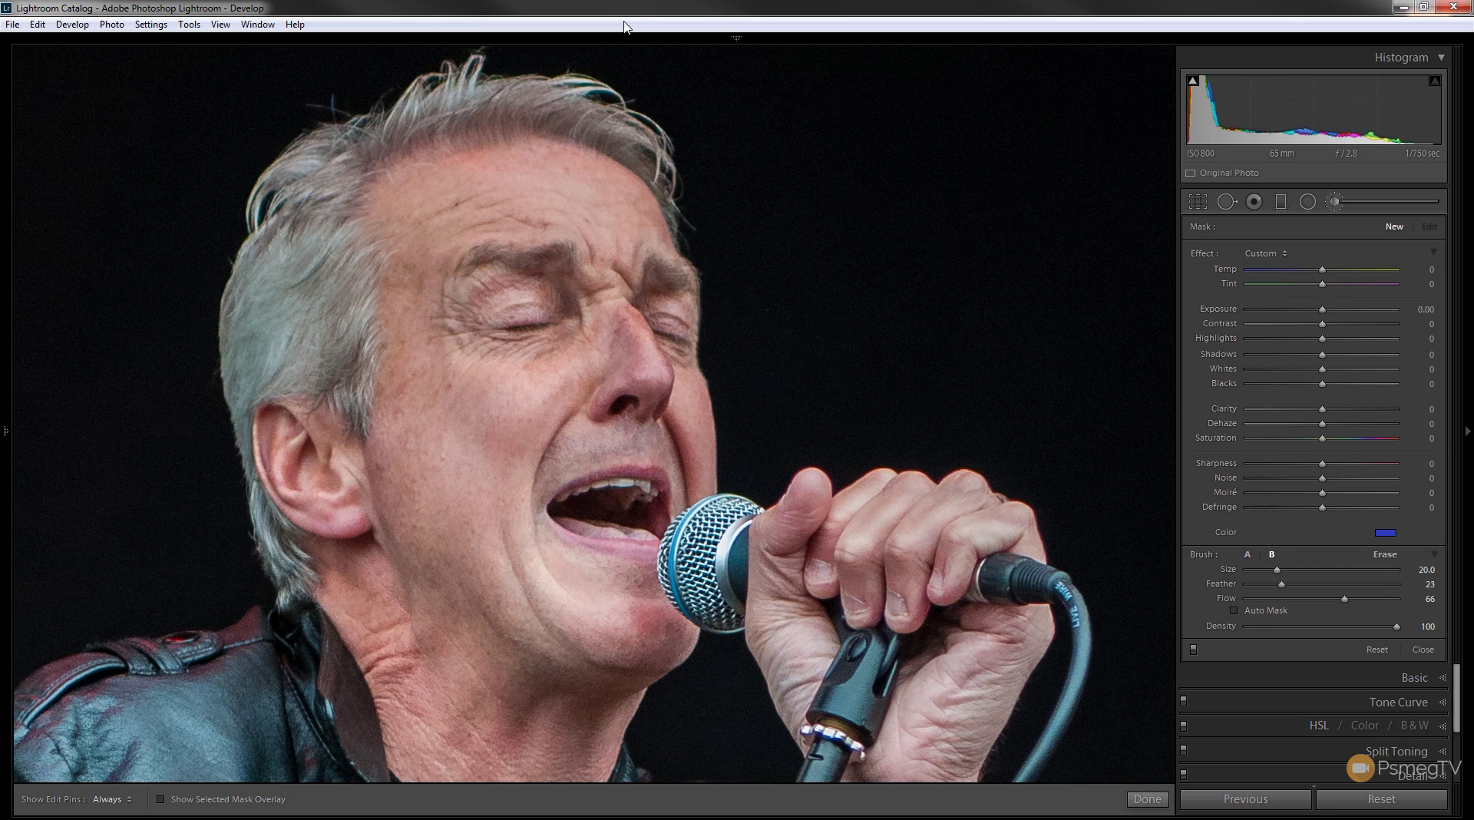
Set the brush's tint color to a blue with hue 225 and saturation 60%.
{"action": "left_click", "coordinate": [1386, 534]}
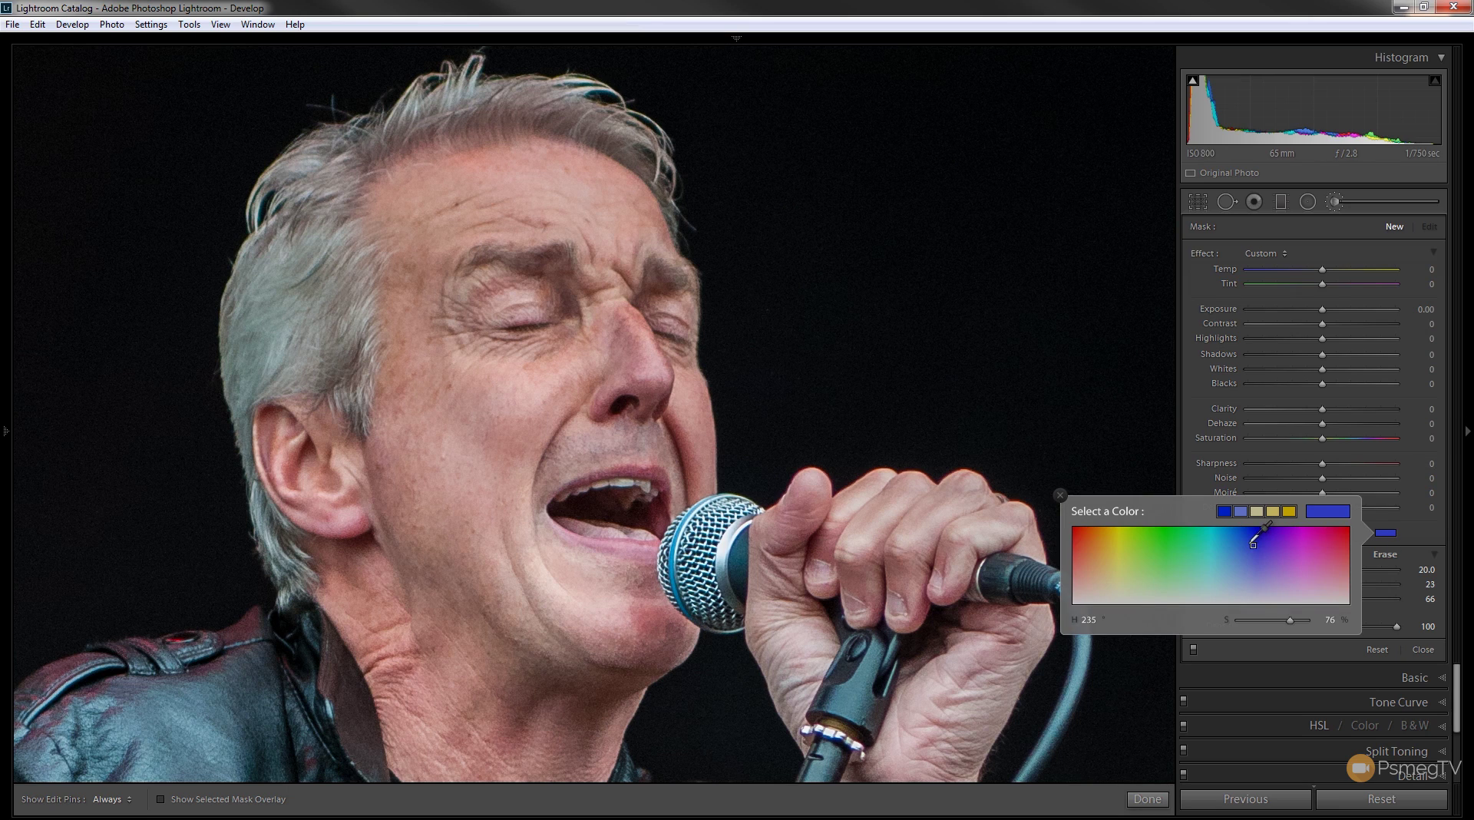
{"action": "mouse_move", "coordinate": [1261, 544]}
{"action": "left_mouse_down"}
{"action": "mouse_move", "coordinate": [1211, 563]}
{"action": "mouse_move", "coordinate": [1245, 557]}
{"action": "left_mouse_up"}
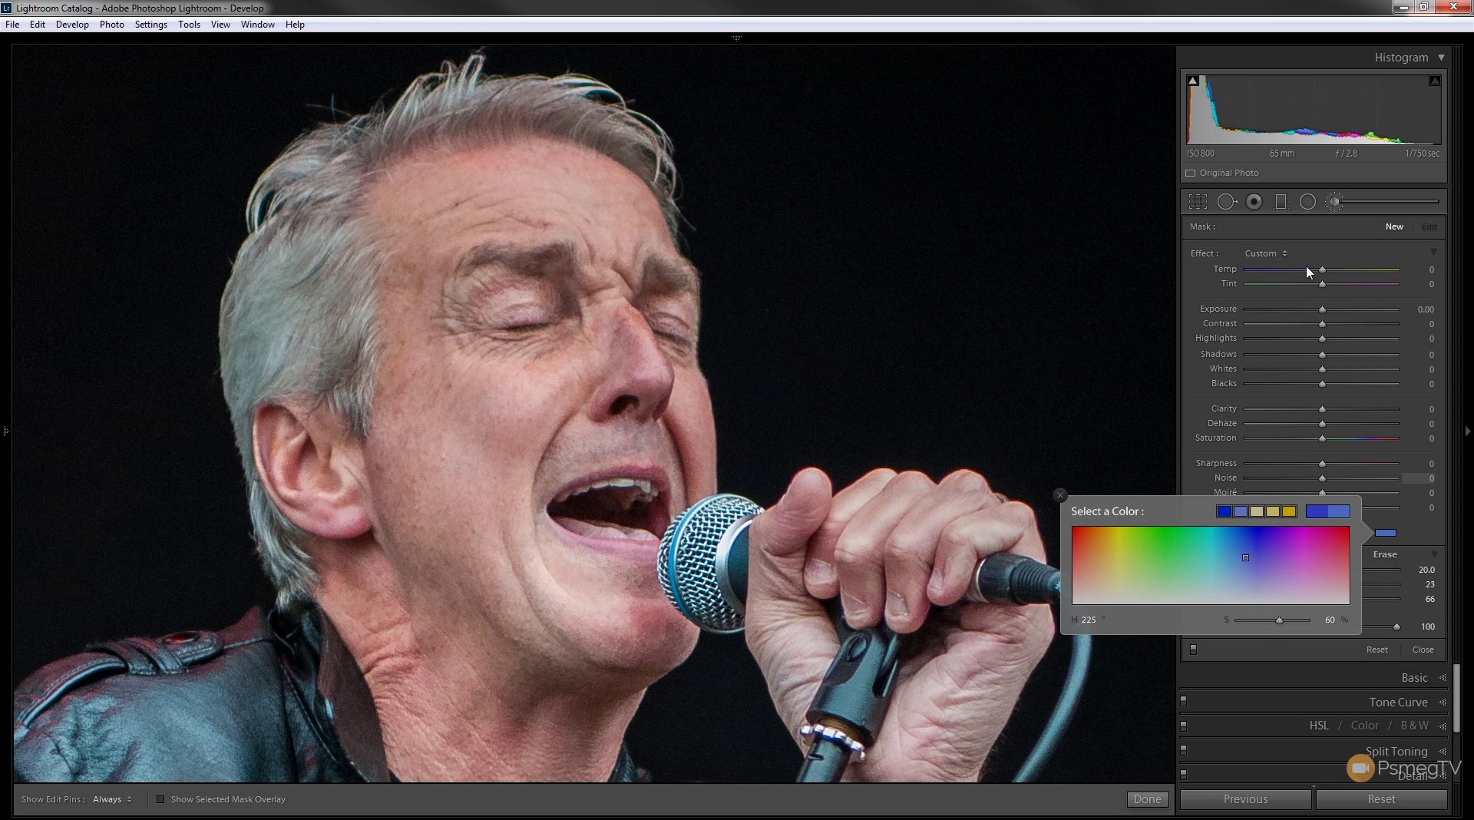
{"action": "left_click", "coordinate": [1314, 228]}
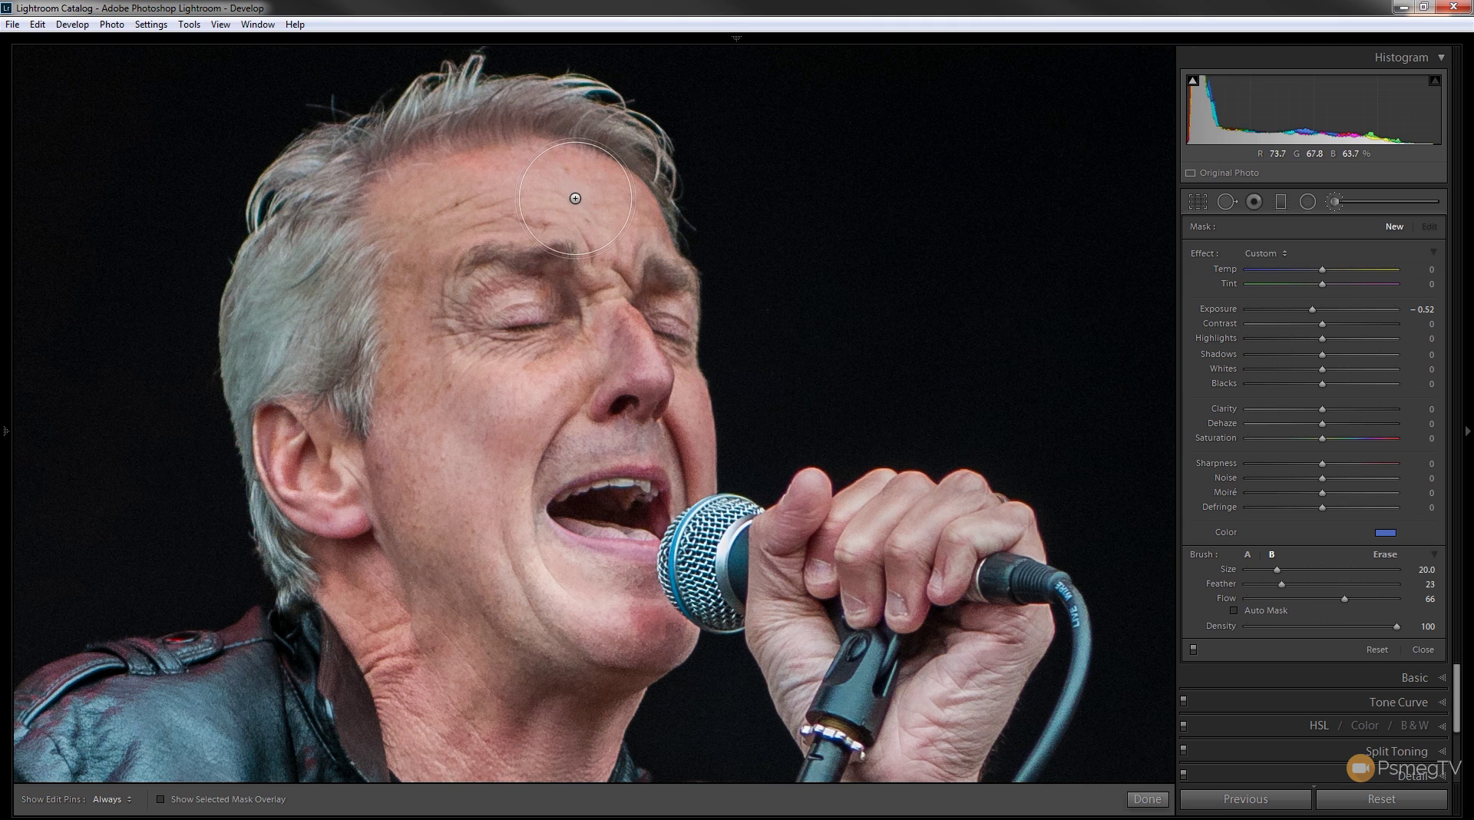
Paint the blue tint with Exposure −0.52 over the singer's face from the forehead down to the neck.
{"action": "key", "text": "h"}
{"action": "mouse_move", "coordinate": [575, 198]}
{"action": "left_mouse_down"}
{"action": "mouse_move", "coordinate": [459, 201]}
{"action": "mouse_move", "coordinate": [415, 251]}
{"action": "mouse_move", "coordinate": [399, 361]}
{"action": "mouse_move", "coordinate": [428, 453]}
{"action": "mouse_move", "coordinate": [471, 520]}
{"action": "mouse_move", "coordinate": [573, 619]}
{"action": "mouse_move", "coordinate": [542, 587]}
{"action": "mouse_move", "coordinate": [511, 496]}
{"action": "mouse_move", "coordinate": [526, 416]}
{"action": "mouse_move", "coordinate": [569, 367]}
{"action": "mouse_move", "coordinate": [524, 380]}
{"action": "mouse_move", "coordinate": [469, 361]}
{"action": "mouse_move", "coordinate": [452, 302]}
{"action": "mouse_move", "coordinate": [455, 267]}
{"action": "mouse_move", "coordinate": [499, 251]}
{"action": "mouse_move", "coordinate": [549, 282]}
{"action": "mouse_move", "coordinate": [544, 318]}
{"action": "mouse_move", "coordinate": [500, 306]}
{"action": "mouse_move", "coordinate": [591, 200]}
{"action": "mouse_move", "coordinate": [621, 227]}
{"action": "mouse_move", "coordinate": [544, 179]}
{"action": "mouse_move", "coordinate": [452, 183]}
{"action": "mouse_move", "coordinate": [413, 225]}
{"action": "mouse_move", "coordinate": [430, 497]}
{"action": "mouse_move", "coordinate": [410, 587]}
{"action": "mouse_move", "coordinate": [355, 566]}
{"action": "mouse_move", "coordinate": [351, 586]}
{"action": "mouse_move", "coordinate": [442, 741]}
{"action": "mouse_move", "coordinate": [485, 701]}
{"action": "mouse_move", "coordinate": [474, 597]}
{"action": "mouse_move", "coordinate": [478, 675]}
{"action": "mouse_move", "coordinate": [515, 668]}
{"action": "mouse_move", "coordinate": [515, 614]}
{"action": "left_mouse_up"}
{"action": "key", "text": "h"}
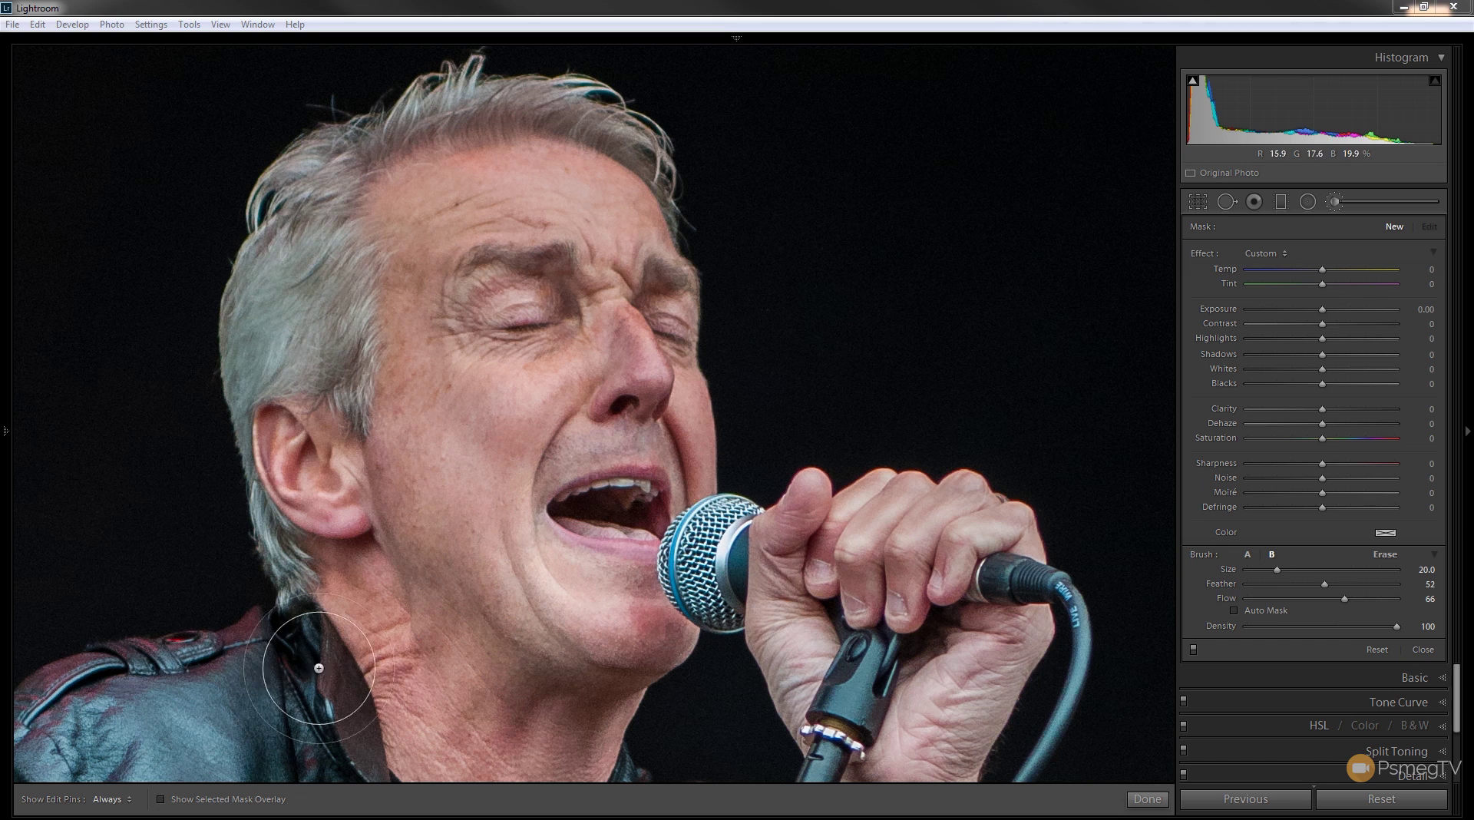
Turn on Auto Mask, show the selected mask overlay and paint a new mask over the singer's face from the forehead to the neck.
{"action": "left_click", "coordinate": [1234, 611]}
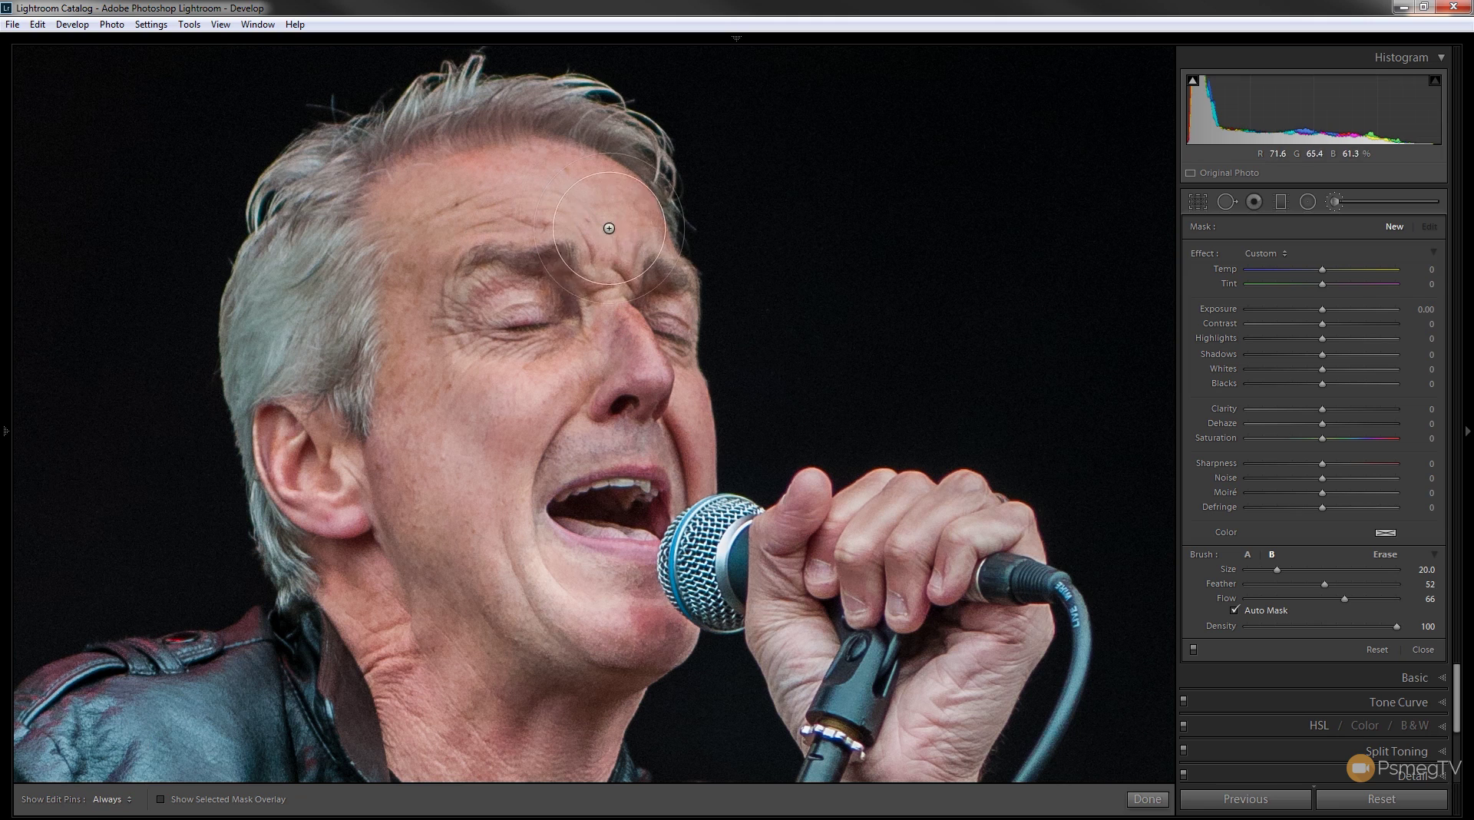
{"action": "key", "text": "h"}
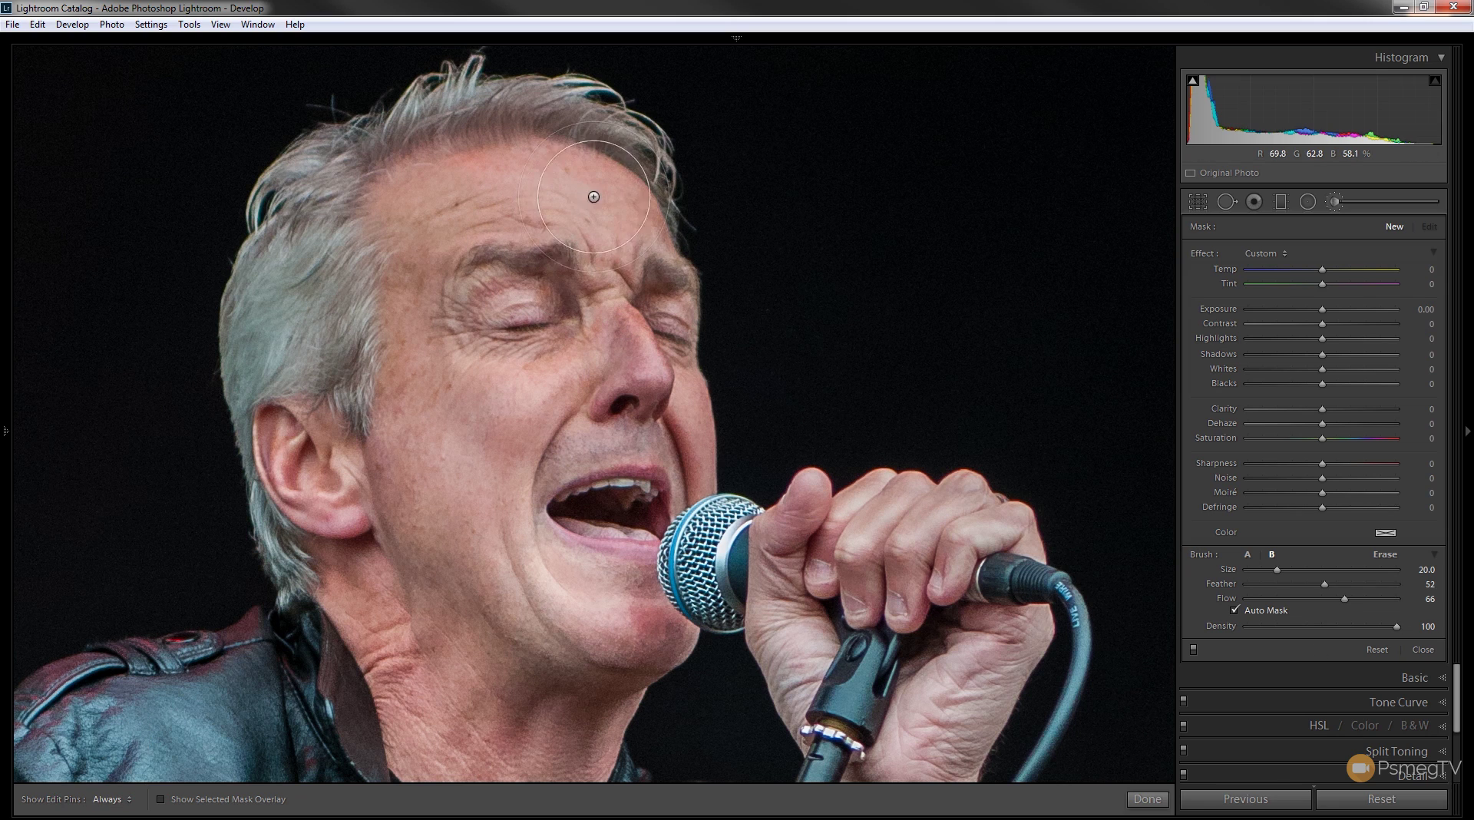
{"action": "left_click", "coordinate": [435, 235]}
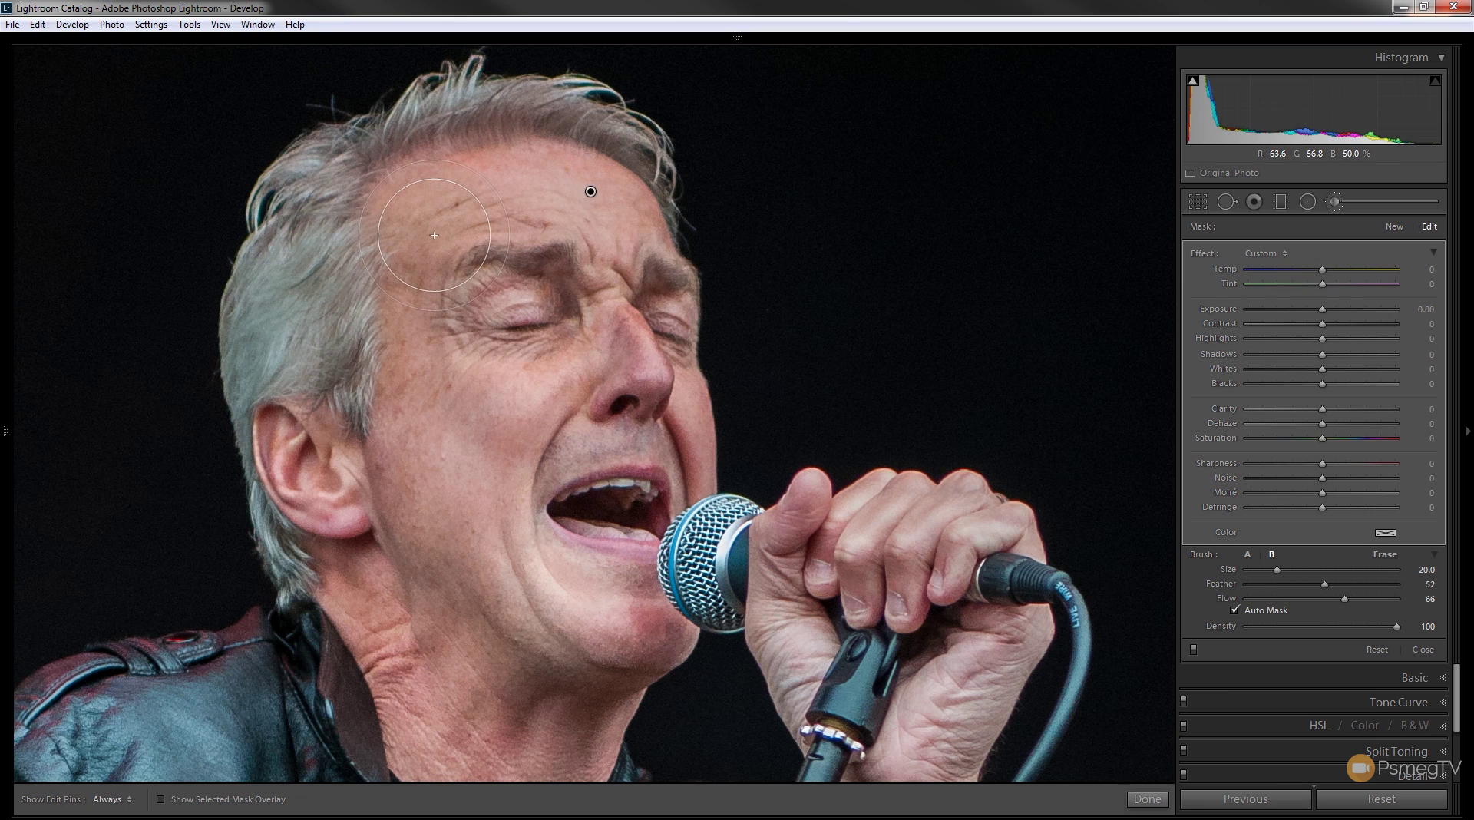
{"action": "key", "text": "o"}
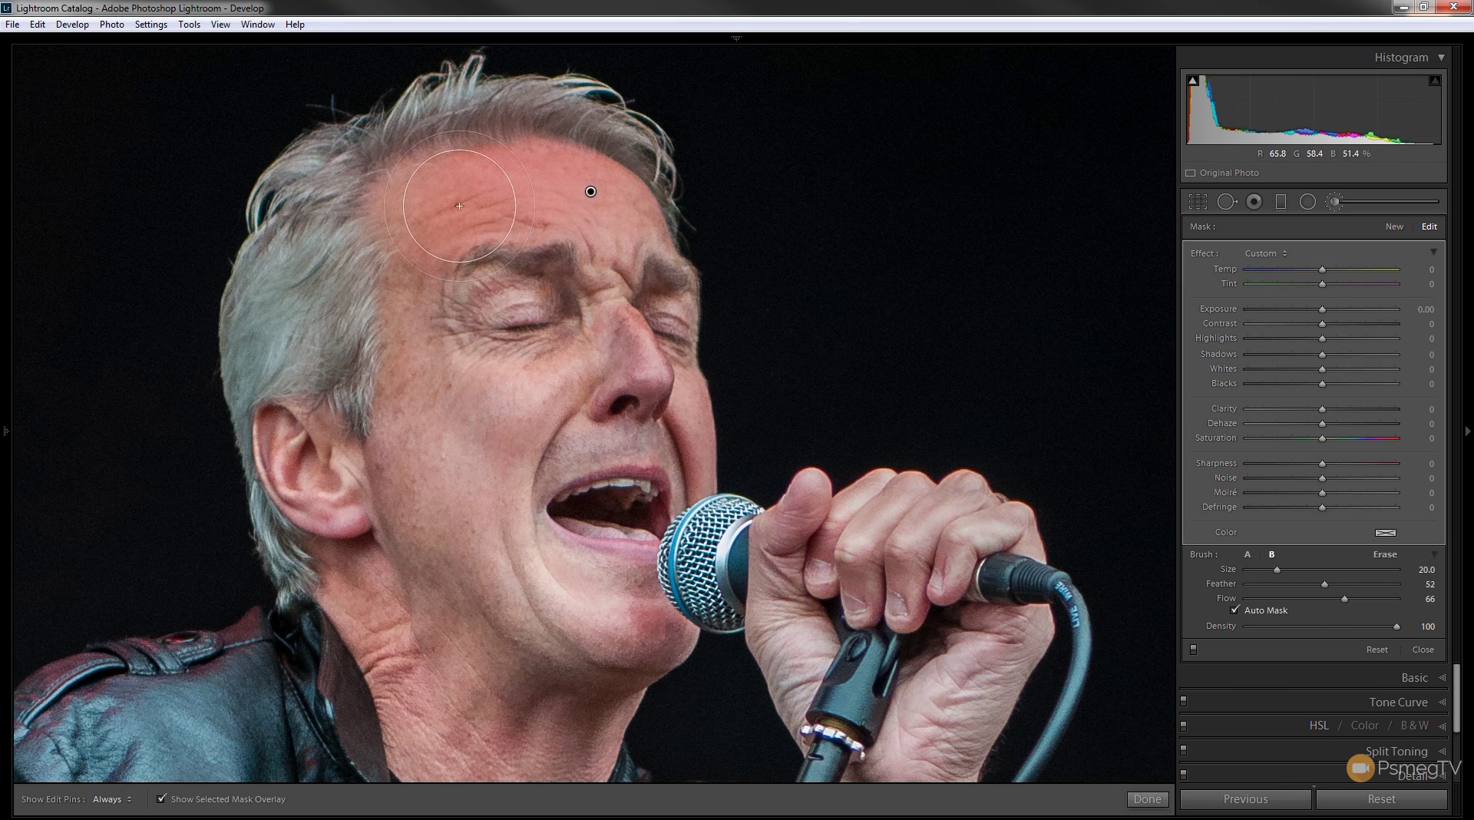
{"action": "mouse_move", "coordinate": [453, 200]}
{"action": "left_mouse_down"}
{"action": "mouse_move", "coordinate": [403, 468]}
{"action": "mouse_move", "coordinate": [349, 482]}
{"action": "mouse_move", "coordinate": [288, 439]}
{"action": "mouse_move", "coordinate": [350, 542]}
{"action": "mouse_move", "coordinate": [424, 750]}
{"action": "mouse_move", "coordinate": [568, 765]}
{"action": "mouse_move", "coordinate": [644, 634]}
{"action": "mouse_move", "coordinate": [637, 550]}
{"action": "mouse_move", "coordinate": [697, 449]}
{"action": "mouse_move", "coordinate": [667, 291]}
{"action": "mouse_move", "coordinate": [635, 240]}
{"action": "mouse_move", "coordinate": [549, 252]}
{"action": "mouse_move", "coordinate": [496, 336]}
{"action": "mouse_move", "coordinate": [584, 325]}
{"action": "mouse_move", "coordinate": [528, 462]}
{"action": "mouse_move", "coordinate": [517, 360]}
{"action": "mouse_move", "coordinate": [515, 555]}
{"action": "mouse_move", "coordinate": [591, 493]}
{"action": "mouse_move", "coordinate": [557, 640]}
{"action": "mouse_move", "coordinate": [498, 646]}
{"action": "mouse_move", "coordinate": [511, 676]}
{"action": "mouse_move", "coordinate": [530, 644]}
{"action": "left_mouse_up"}
{"action": "key", "text": "h"}
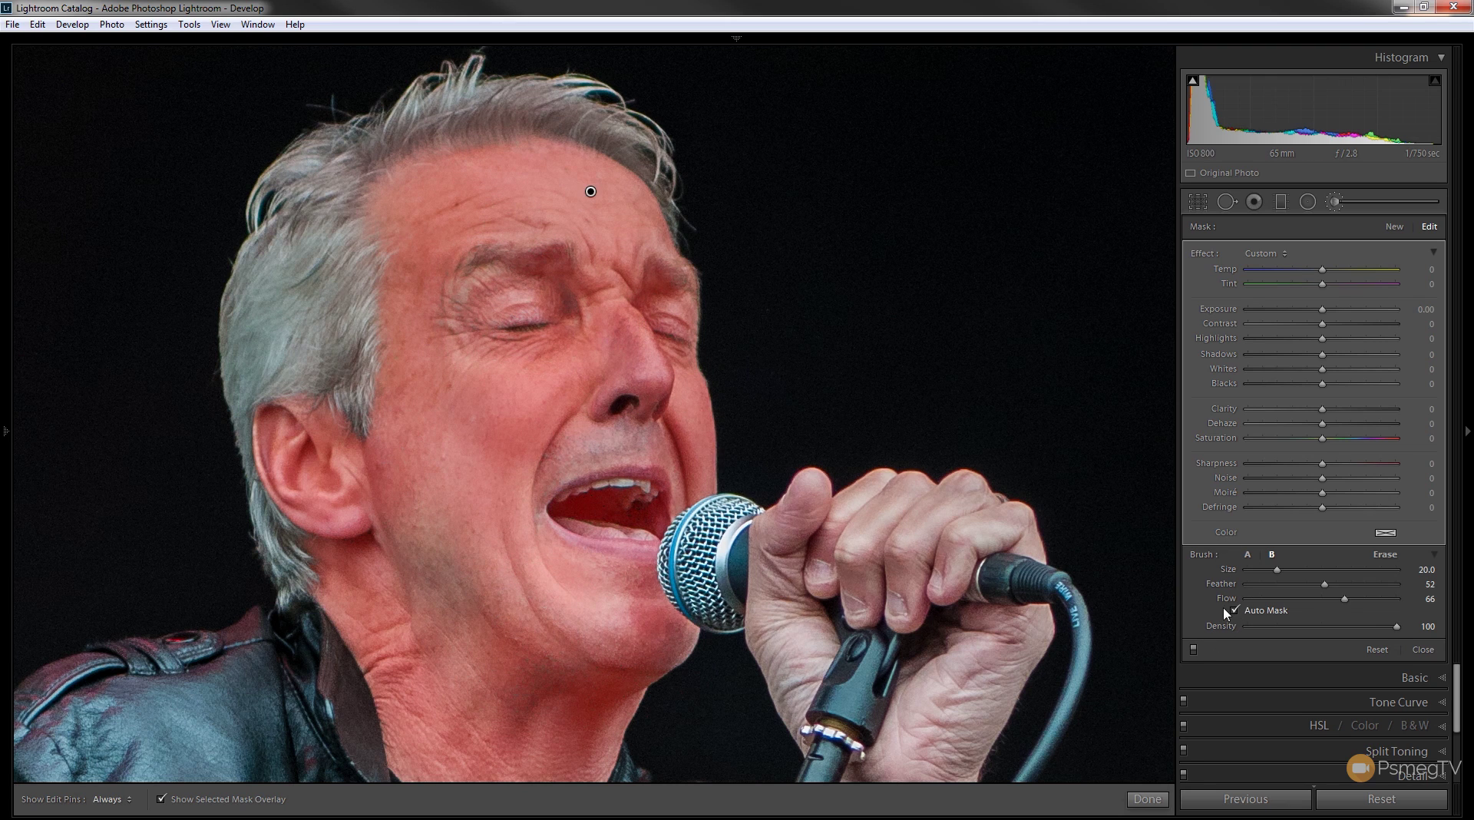
Turn off Auto Mask and paint over the mouth and surrounding facial details to fill the gaps in the face mask.
{"action": "left_click", "coordinate": [1233, 611]}
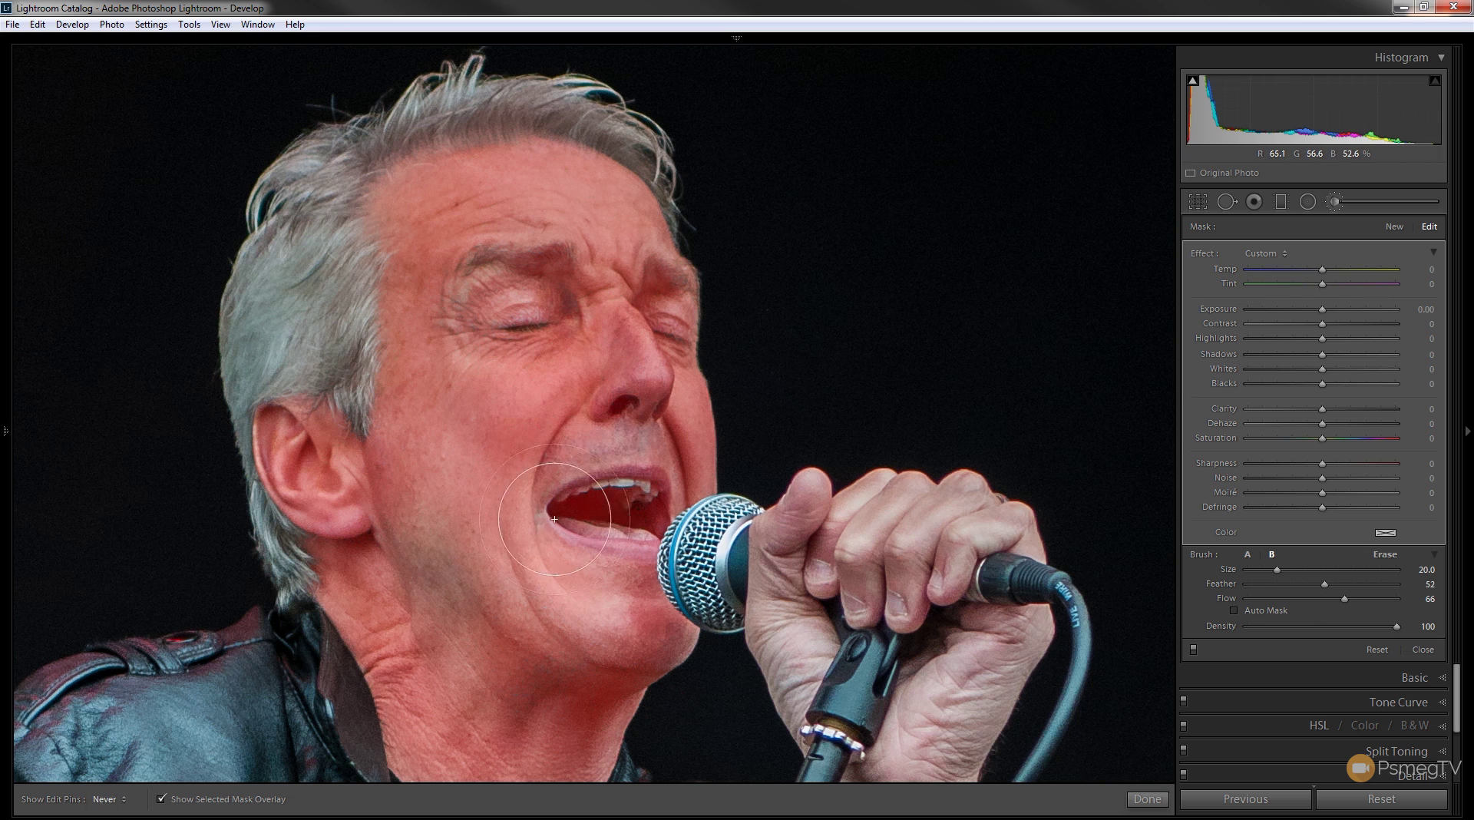
{"action": "key", "text": "h"}
{"action": "mouse_move", "coordinate": [582, 475]}
{"action": "left_mouse_down"}
{"action": "mouse_move", "coordinate": [569, 673]}
{"action": "mouse_move", "coordinate": [526, 708]}
{"action": "mouse_move", "coordinate": [528, 688]}
{"action": "mouse_move", "coordinate": [470, 624]}
{"action": "mouse_move", "coordinate": [453, 547]}
{"action": "mouse_move", "coordinate": [490, 286]}
{"action": "mouse_move", "coordinate": [510, 262]}
{"action": "mouse_move", "coordinate": [456, 344]}
{"action": "mouse_move", "coordinate": [554, 261]}
{"action": "mouse_move", "coordinate": [577, 334]}
{"action": "mouse_move", "coordinate": [576, 251]}
{"action": "mouse_move", "coordinate": [552, 457]}
{"action": "left_mouse_up"}
{"action": "key", "text": "h"}
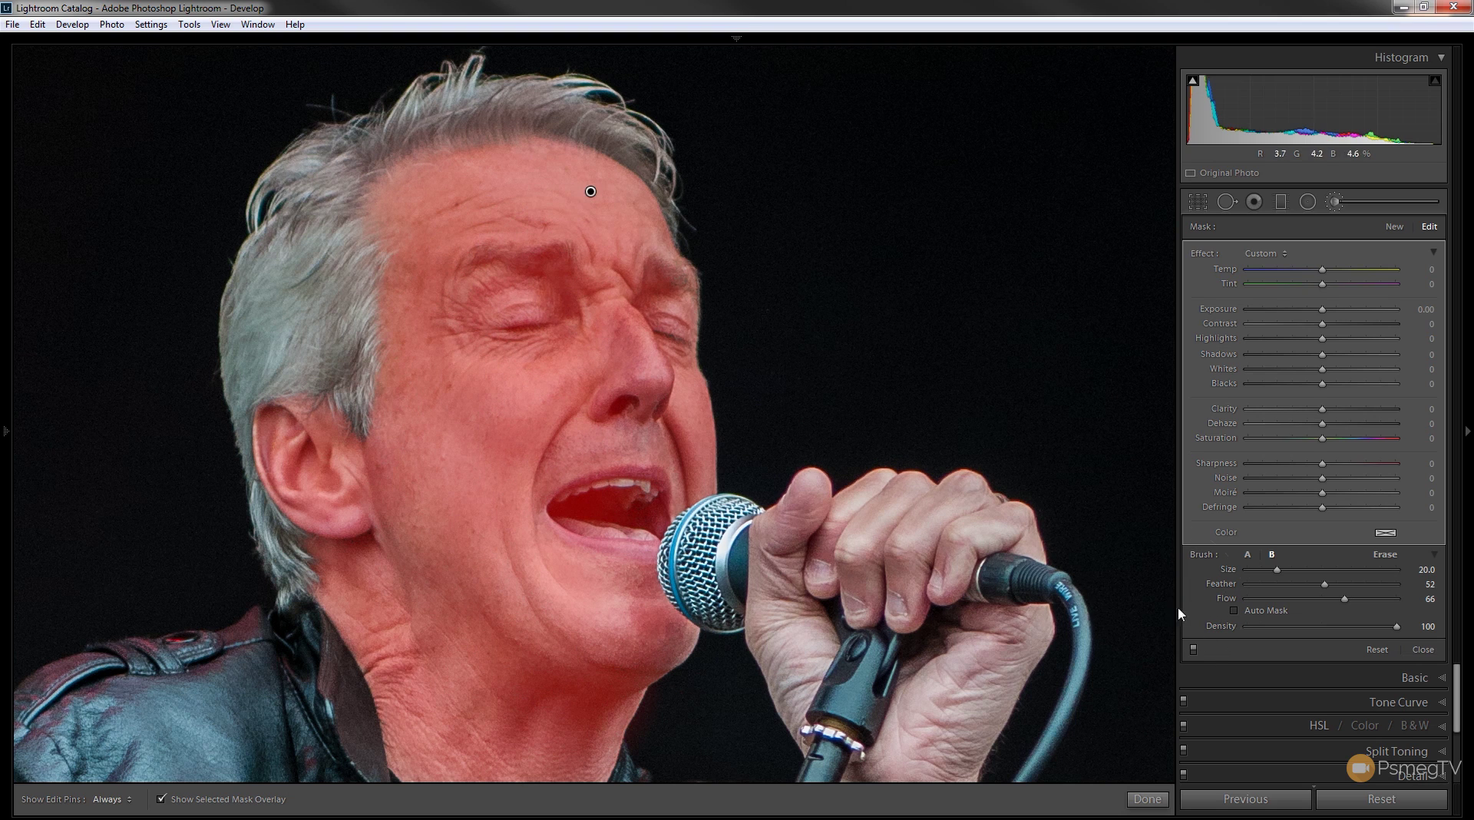
Turn Auto Mask back on and, with the mask overlay hidden, set the masked face's Highlights to −40.
{"action": "left_click", "coordinate": [1234, 610]}
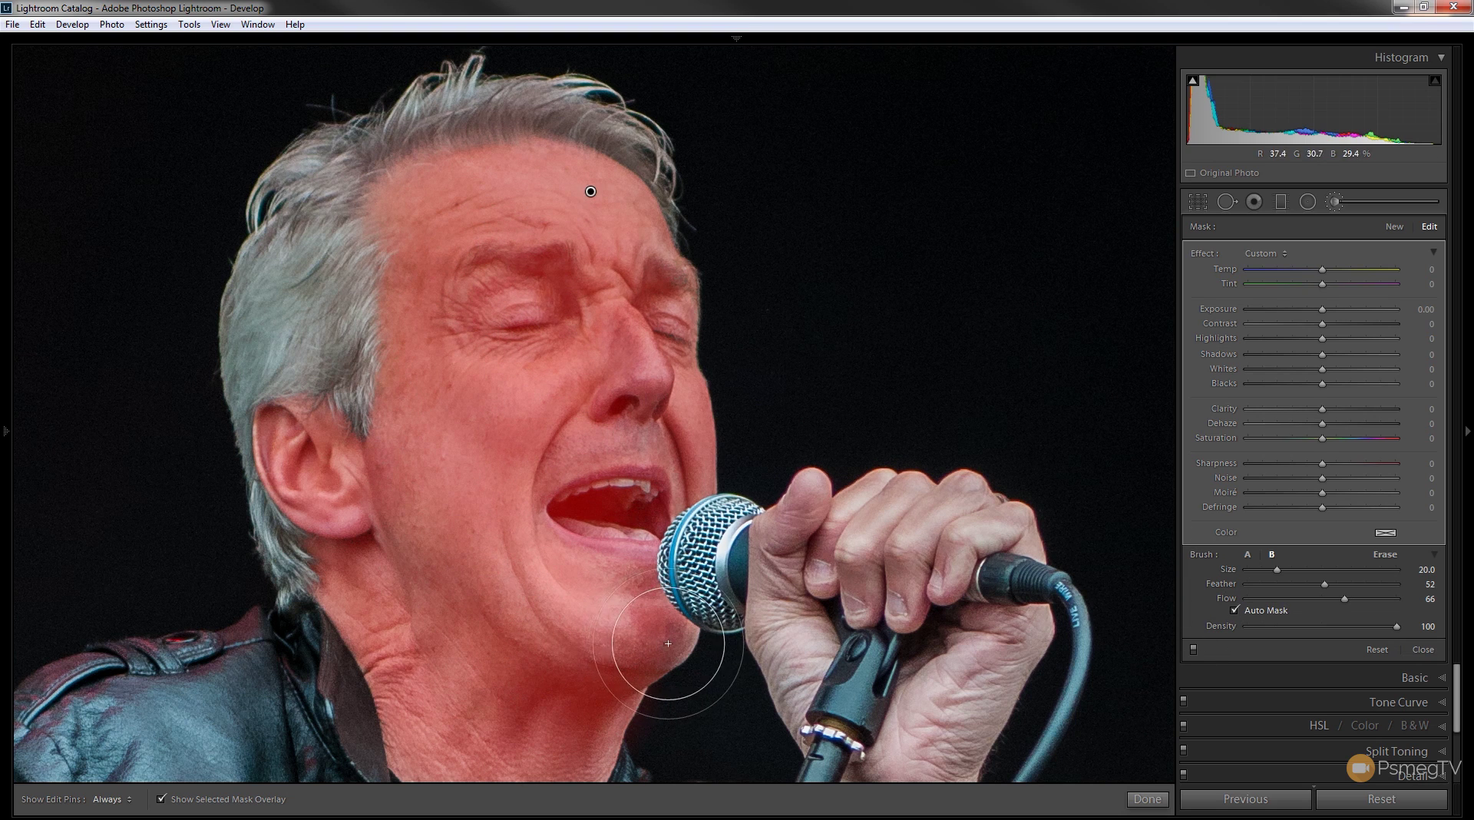
{"action": "key", "text": "h"}
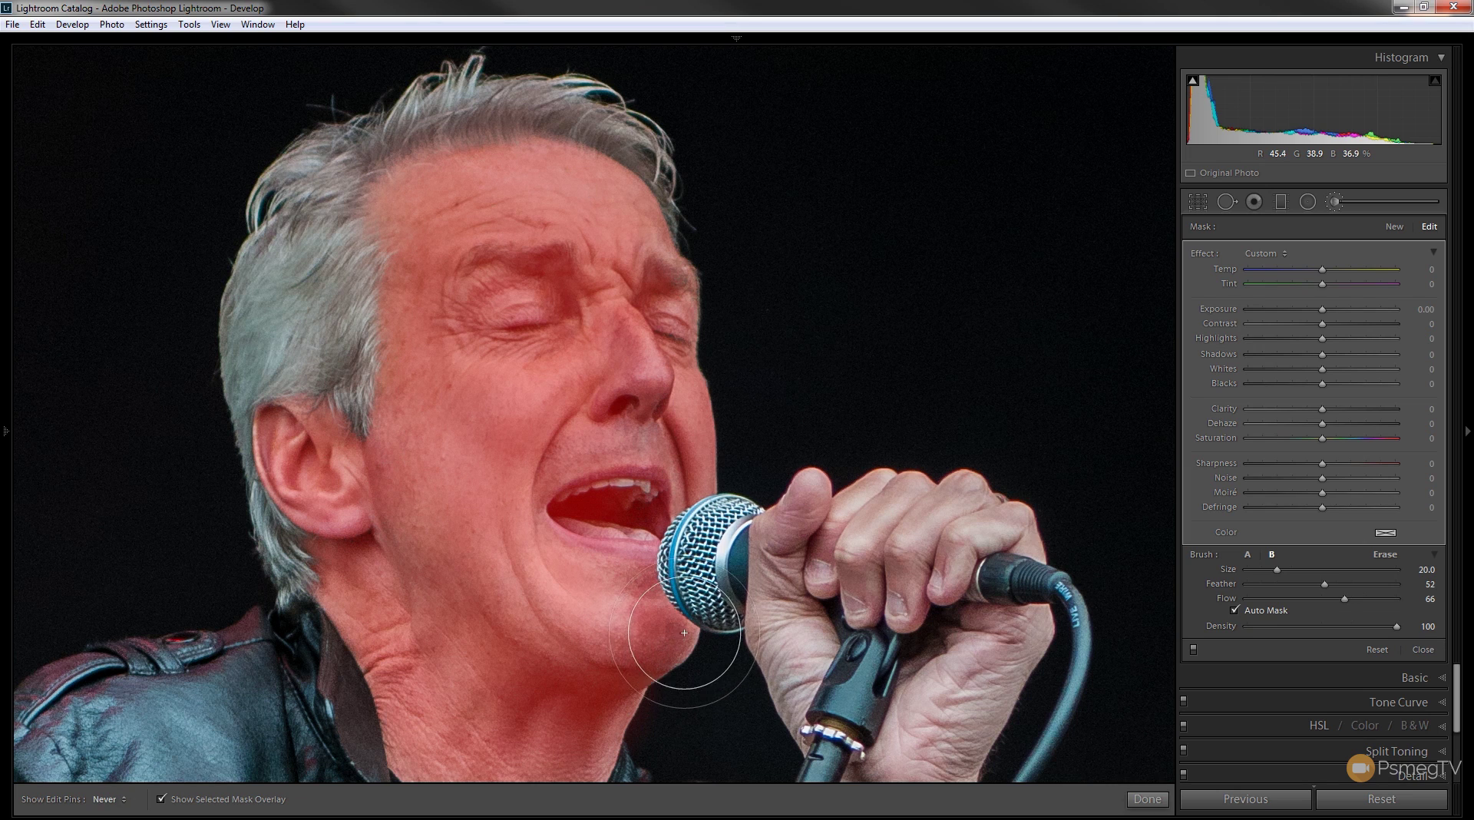
{"action": "key", "text": "h"}
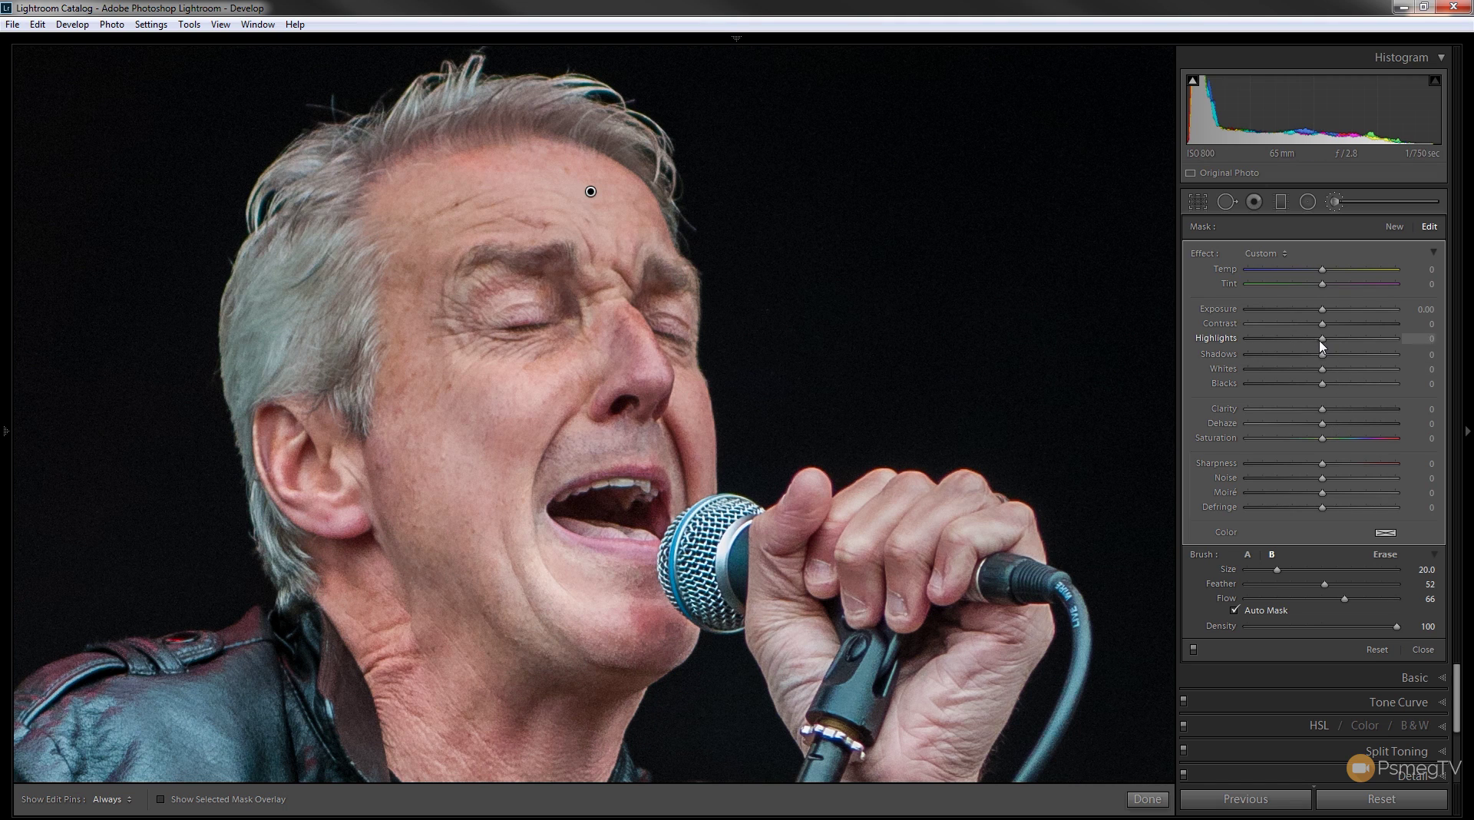
{"action": "left_click_drag", "start_coordinate": [1314, 343], "coordinate": [1294, 343]}
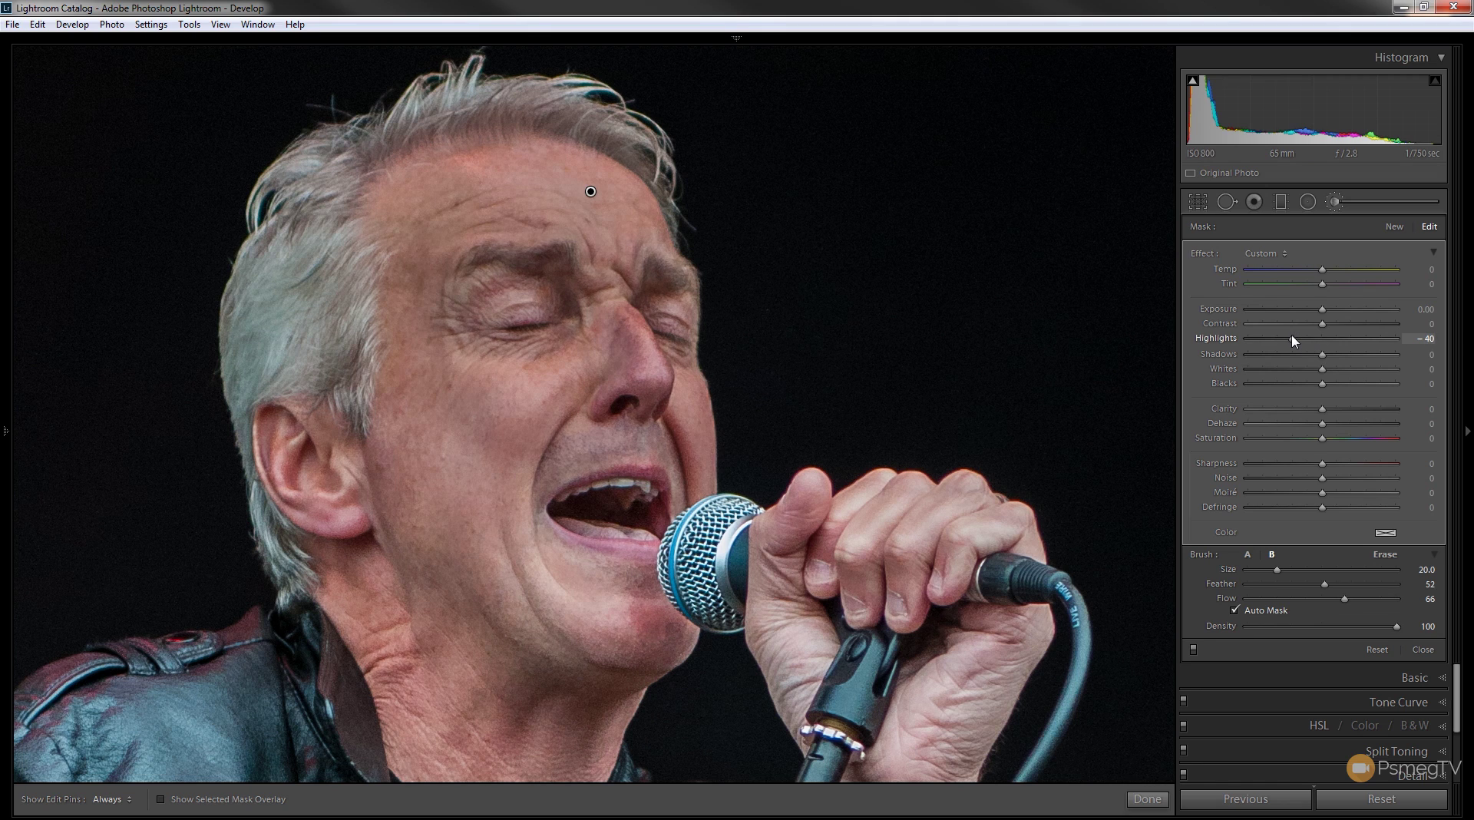